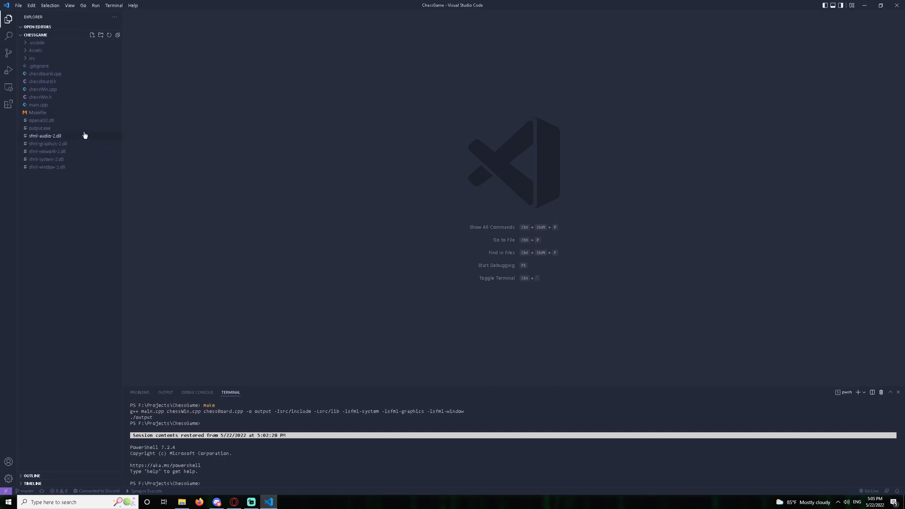
Switch from chessBoard.h to chessWin.h and highlight the whole chessPiece struct block
{"action": "left_click", "coordinate": [43, 81]}
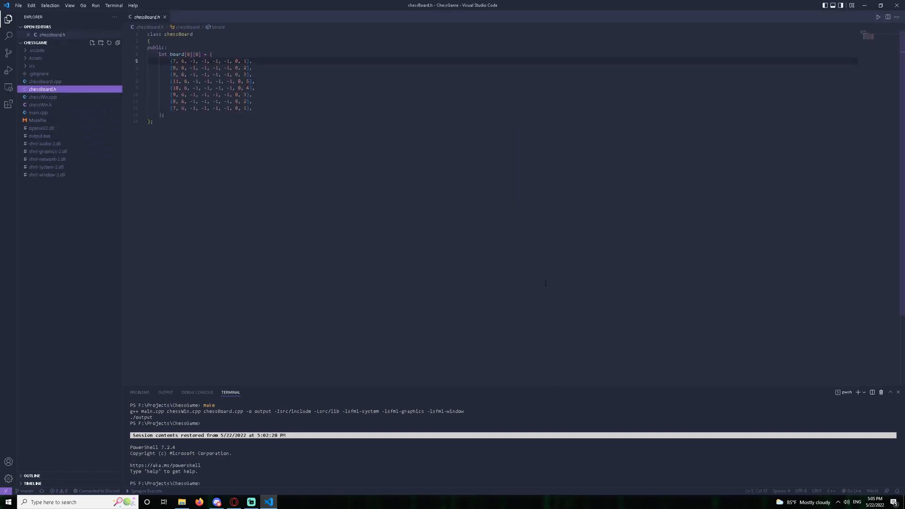
{"action": "left_click", "coordinate": [41, 105]}
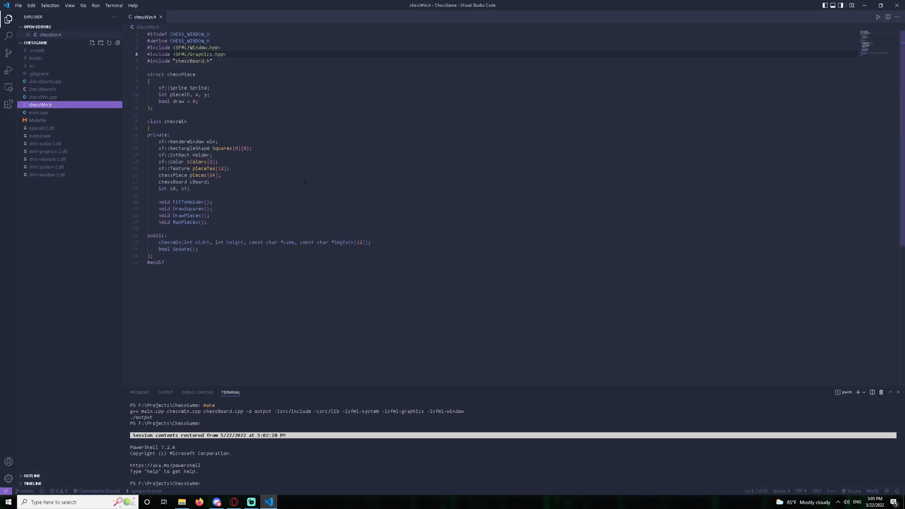
{"action": "left_click_drag", "start_coordinate": [154, 109], "coordinate": [147, 74]}
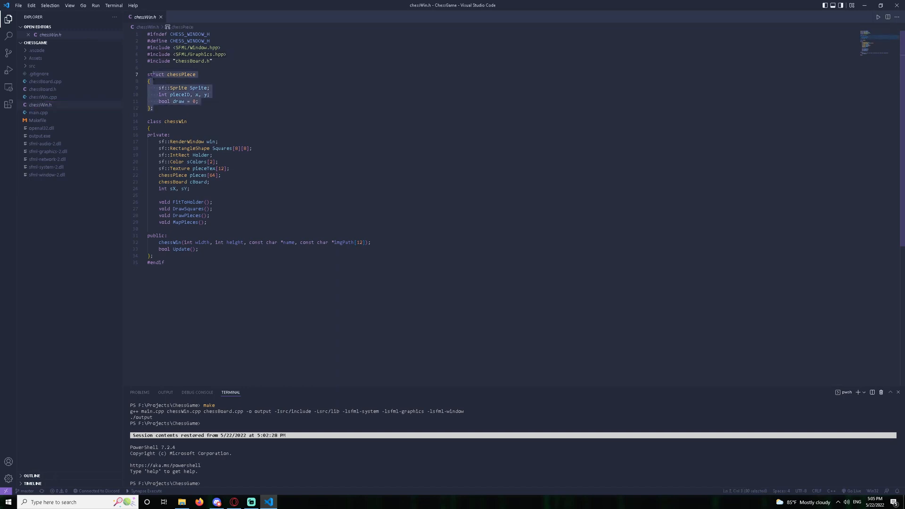
{"action": "left_click", "coordinate": [182, 74]}
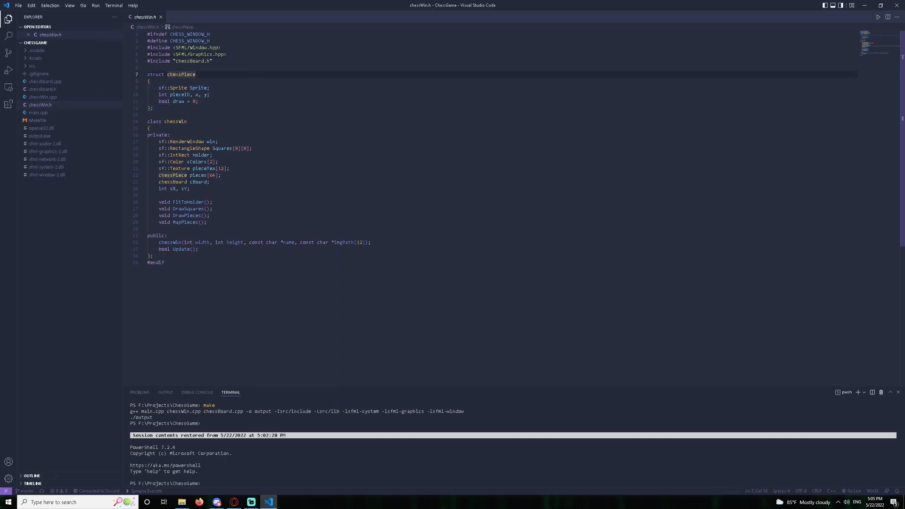
Step through the struct, selecting the Sprite member line and the pieceID, x, y members
{"action": "key", "text": "Down"}
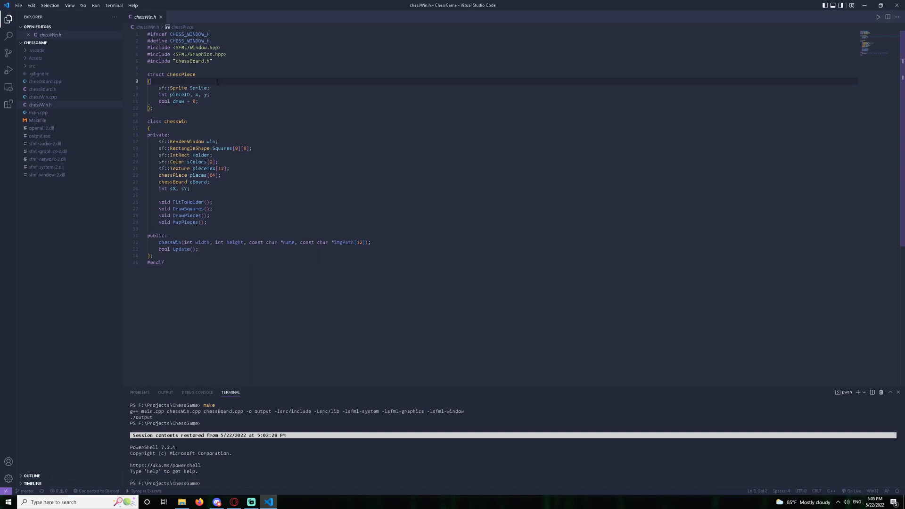
{"action": "key", "text": "Down"}
{"action": "key", "text": "shift+Home"}
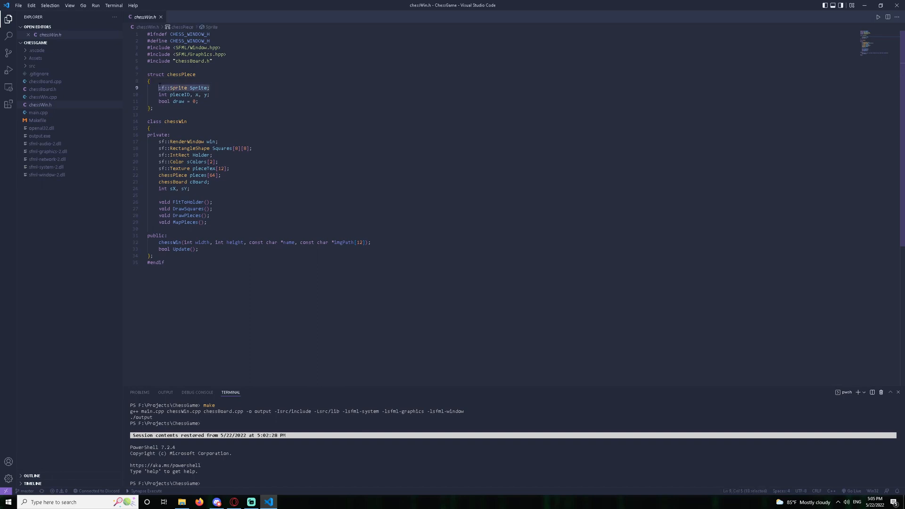
{"action": "key", "text": "Down"}
{"action": "key", "text": "Down"}
{"action": "key", "text": "Down"}
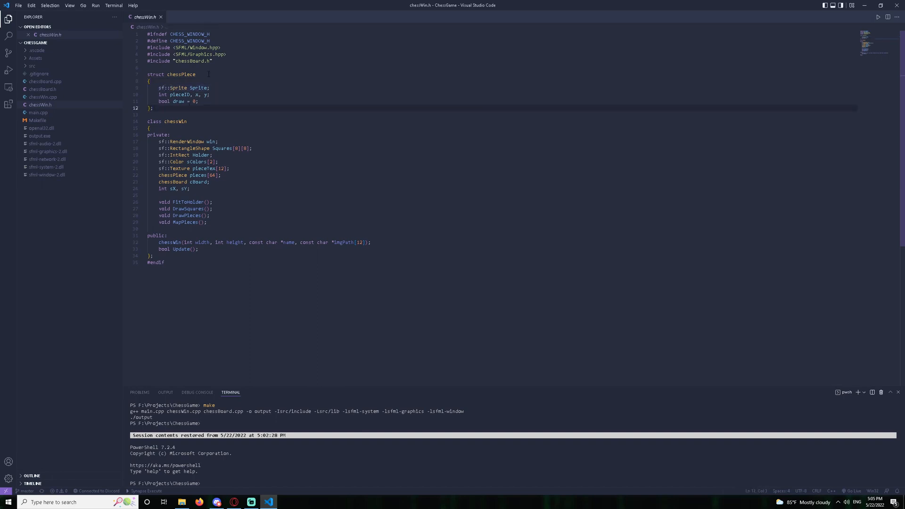
{"action": "key", "text": "Up"}
{"action": "key", "text": "Up"}
{"action": "key", "text": "shift+End"}
Highlight the x member name and the draw flag line, then move to chessWin's private section
{"action": "key", "text": "End"}
{"action": "key", "text": "ctrl+Left"}
{"action": "key", "text": "ctrl+shift+Right"}
{"action": "key", "text": "shift+Right"}
{"action": "key", "text": "Down"}
{"action": "key", "text": "Up"}
{"action": "key", "text": "shift+Home"}
{"action": "key", "text": "End"}
{"action": "key", "text": "Down"}
{"action": "key", "text": "Down"}
{"action": "key", "text": "Down"}
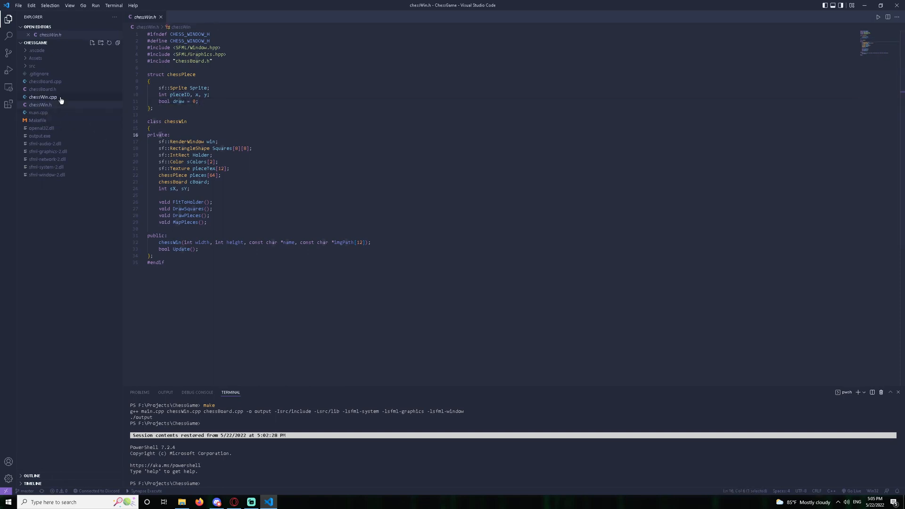
{"action": "left_click", "coordinate": [43, 89]}
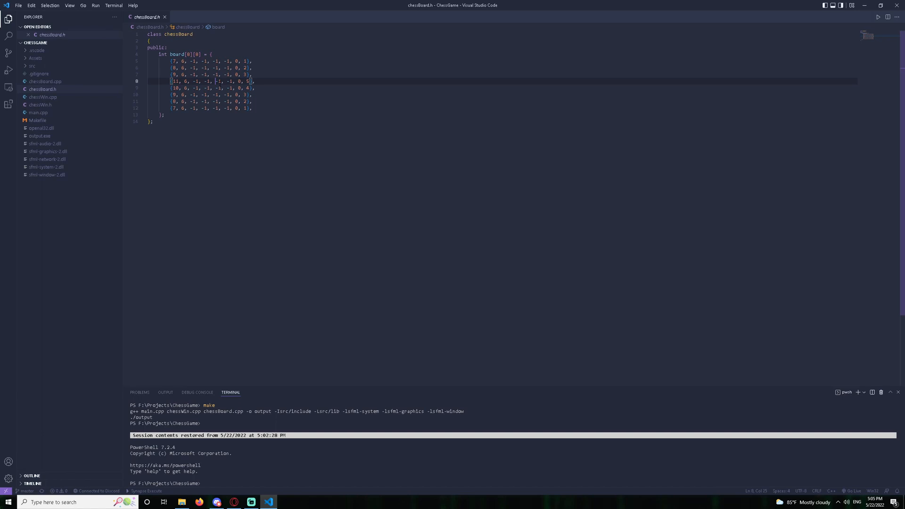
{"action": "key", "text": "Up"}
{"action": "key", "text": "Up"}
{"action": "key", "text": "Up"}
{"action": "key", "text": "shift+End"}
{"action": "key", "text": "Down"}
{"action": "key", "text": "shift+End"}
{"action": "key", "text": "Down"}
{"action": "key", "text": "Down"}
{"action": "key", "text": "Down"}
{"action": "key", "text": "Up"}
{"action": "key", "text": "Up"}
{"action": "key", "text": "Up"}
{"action": "key", "text": "Down"}
{"action": "key", "text": "Down"}
{"action": "key", "text": "Down"}
{"action": "key", "text": "Up"}
{"action": "key", "text": "Up"}
{"action": "key", "text": "Up"}
{"action": "left_click", "coordinate": [152, 121]}
Reopen chessWin.h and highlight the render window, Squares rectangle array and Holder IntRect members
{"action": "left_click", "coordinate": [67, 107]}
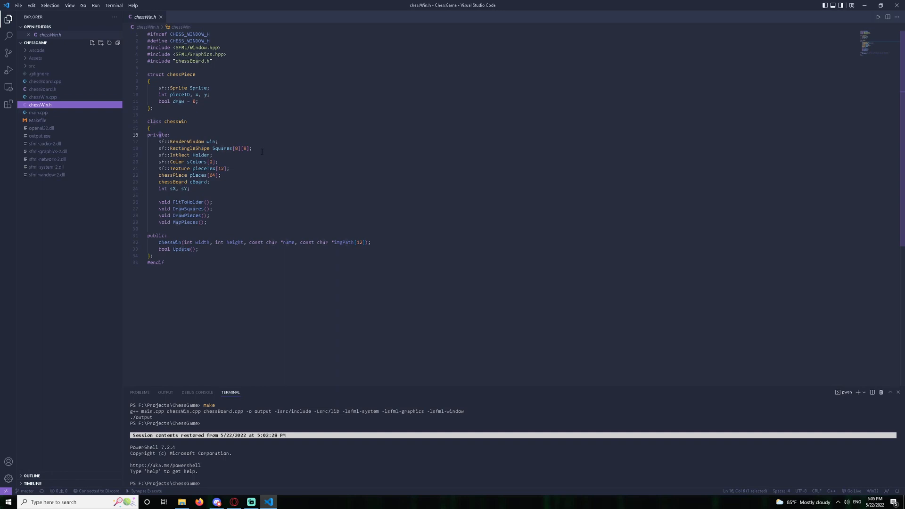
{"action": "left_click", "coordinate": [219, 141]}
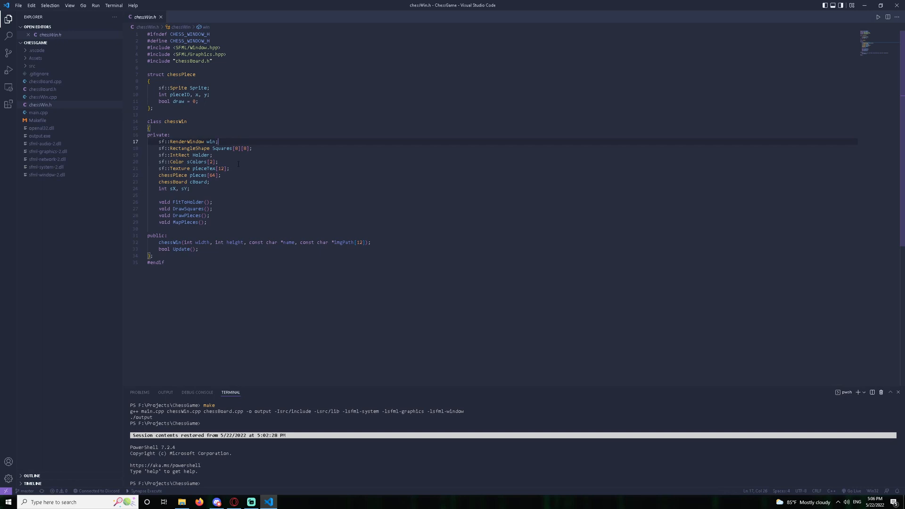
{"action": "left_click_drag", "start_coordinate": [157, 148], "coordinate": [253, 148]}
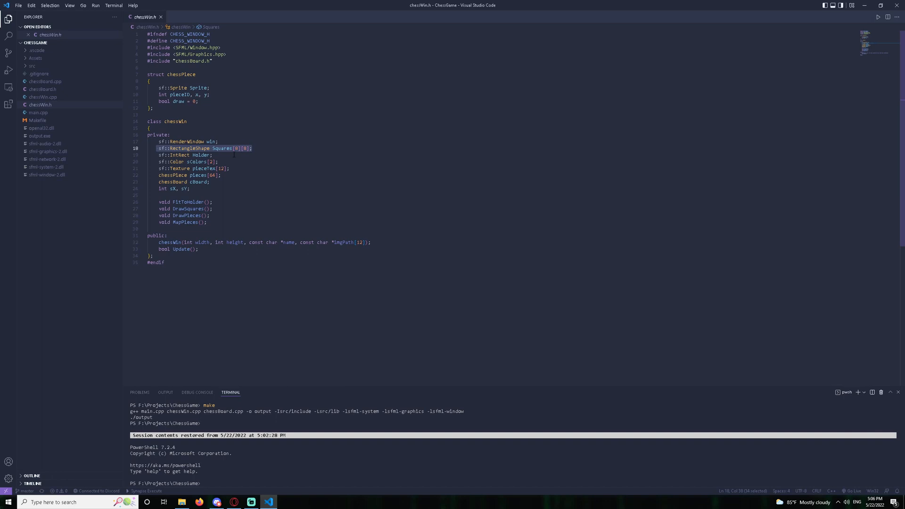
{"action": "left_click", "coordinate": [213, 155]}
{"action": "left_click_drag", "start_coordinate": [214, 155], "coordinate": [157, 154]}
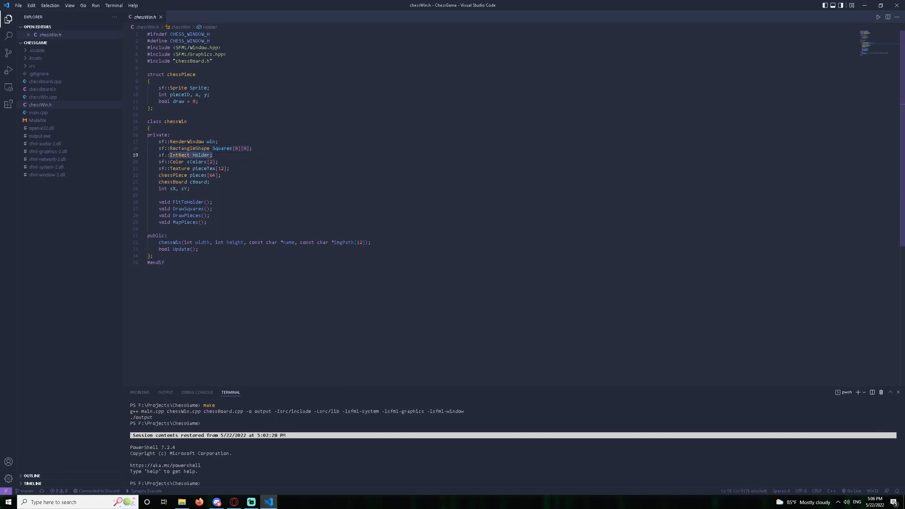
{"action": "left_click", "coordinate": [279, 168]}
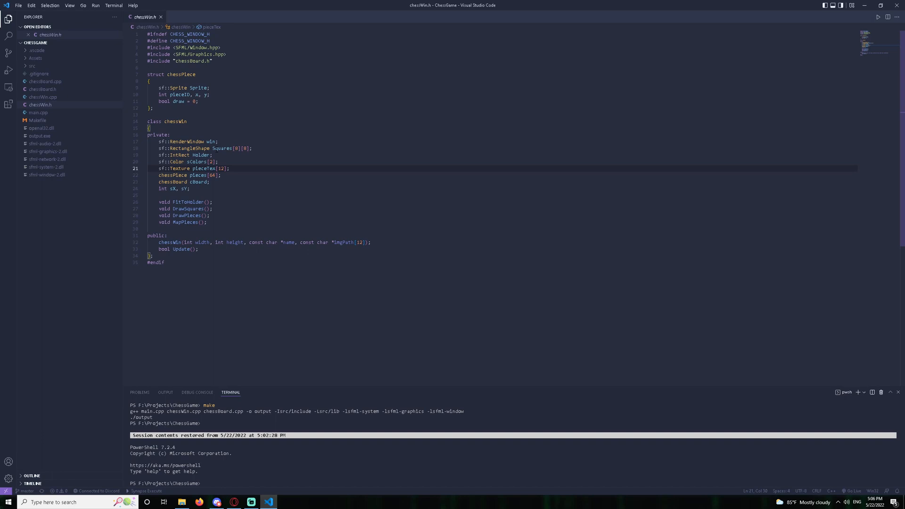
Highlight the sColors, pieces array, pieceTex texture array, sX/sY and cBoard member declarations
{"action": "left_click", "coordinate": [219, 161]}
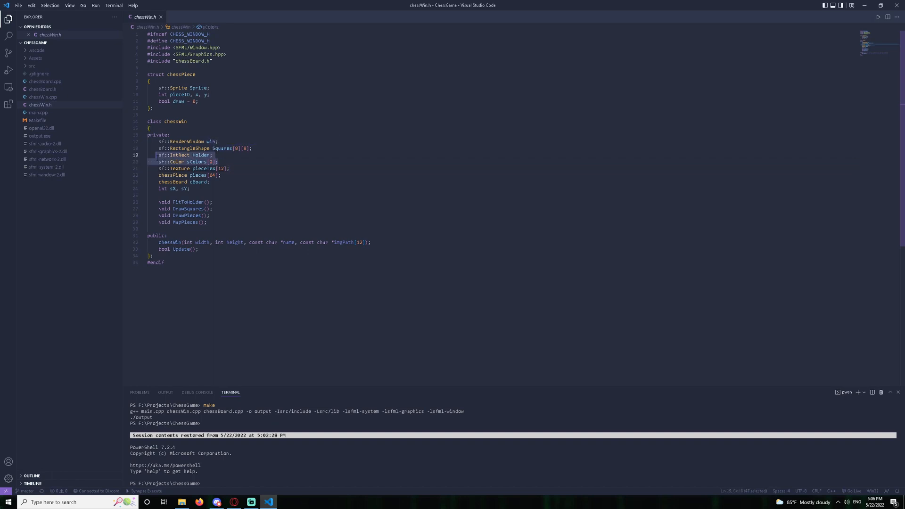
{"action": "left_click", "coordinate": [173, 175]}
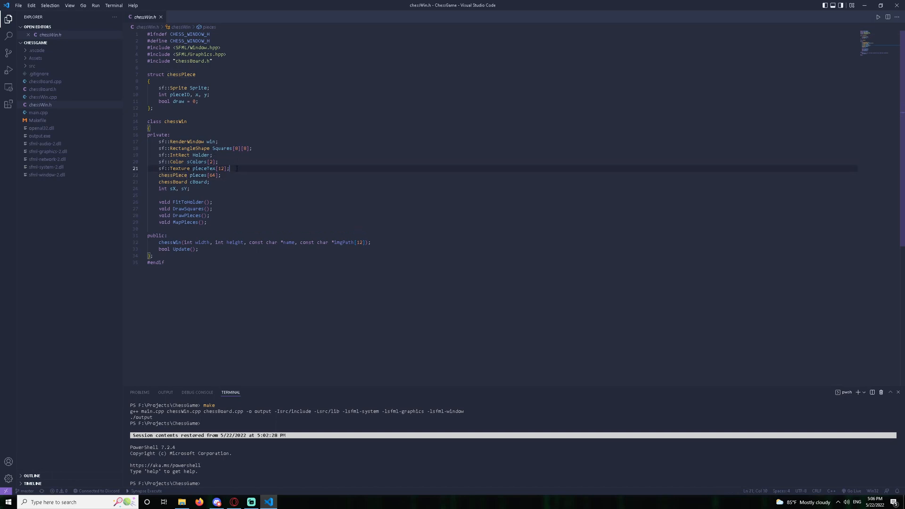
{"action": "left_click_drag", "start_coordinate": [229, 169], "coordinate": [157, 169]}
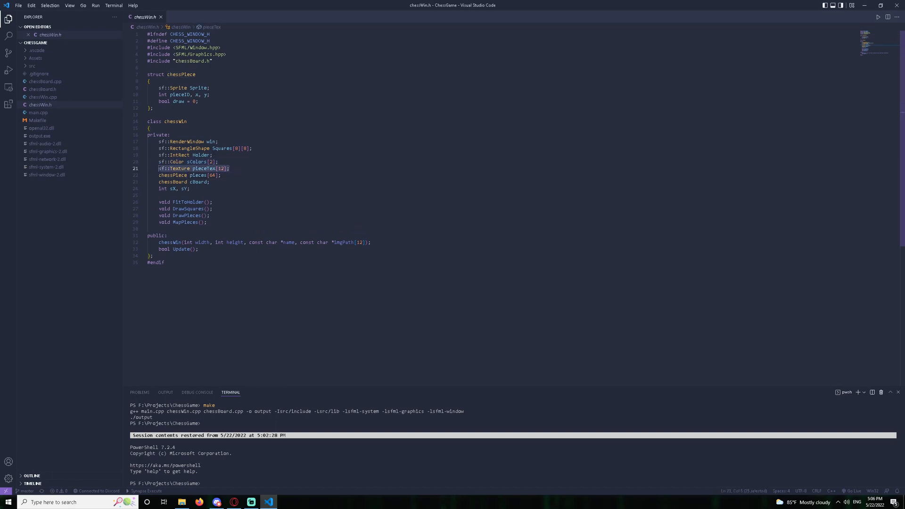
{"action": "left_click", "coordinate": [239, 189]}
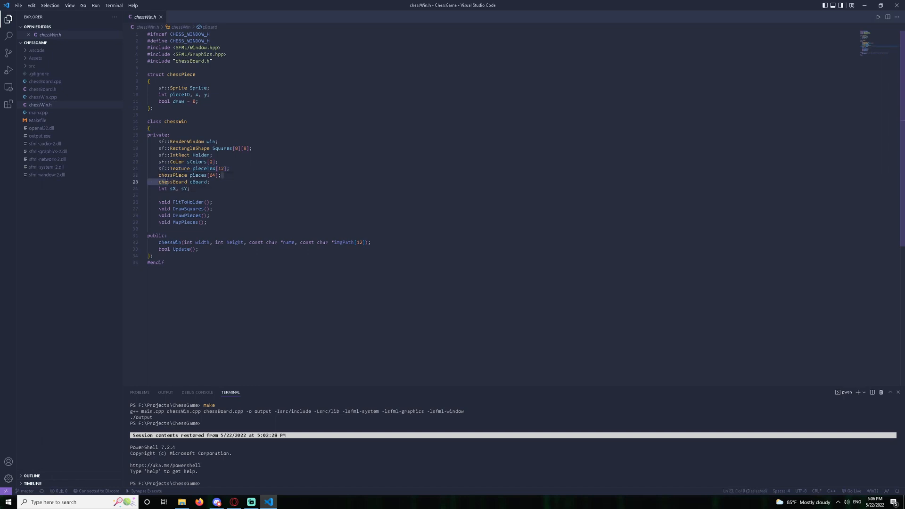
{"action": "left_click_drag", "start_coordinate": [210, 182], "coordinate": [173, 182]}
Glance at chessBoard.h, return to chessWin.h and highlight the window size members and private functions
{"action": "left_click", "coordinate": [43, 89]}
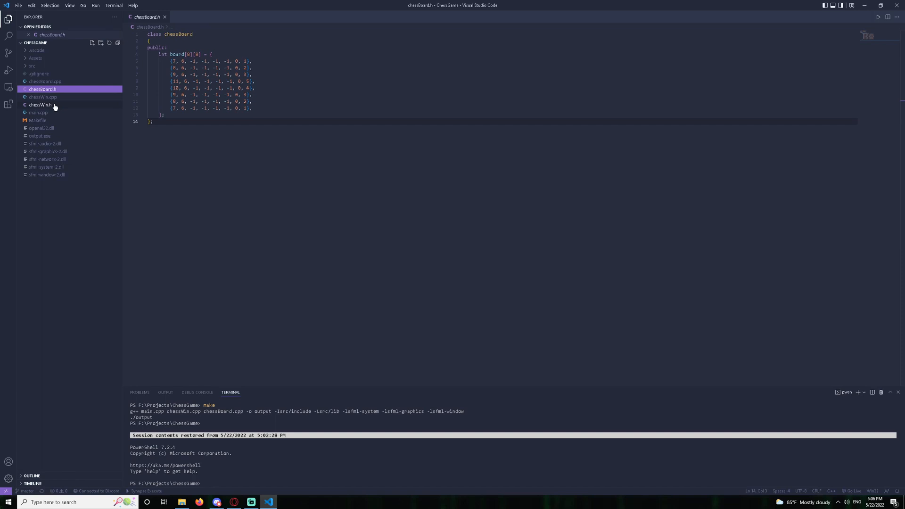
{"action": "left_click", "coordinate": [43, 105]}
{"action": "mouse_move", "coordinate": [191, 189]}
{"action": "left_mouse_down"}
{"action": "mouse_move", "coordinate": [159, 188]}
{"action": "mouse_move", "coordinate": [209, 222]}
{"action": "left_mouse_up"}
{"action": "left_click", "coordinate": [183, 202]}
{"action": "left_click", "coordinate": [215, 196]}
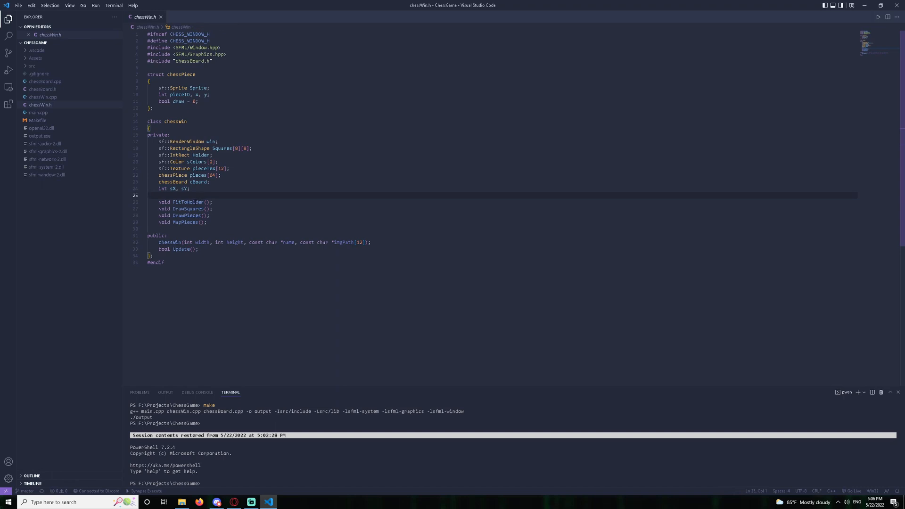
Highlight the FitToHolder, DrawSquares, DrawPieces, chessWin constructor and Update declarations
{"action": "double_click", "coordinate": [184, 202]}
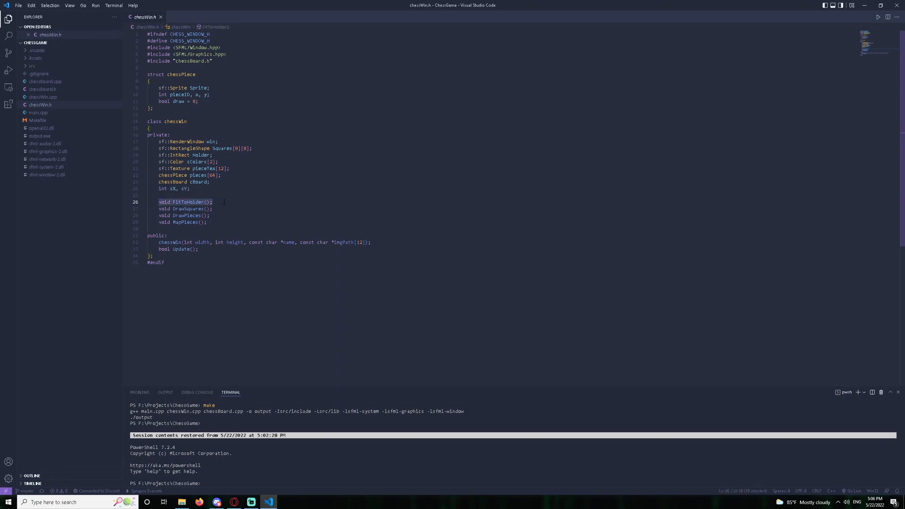
{"action": "left_click", "coordinate": [160, 209]}
{"action": "mouse_move", "coordinate": [160, 209]}
{"action": "left_mouse_down"}
{"action": "mouse_move", "coordinate": [211, 215]}
{"action": "mouse_move", "coordinate": [208, 222]}
{"action": "left_mouse_up"}
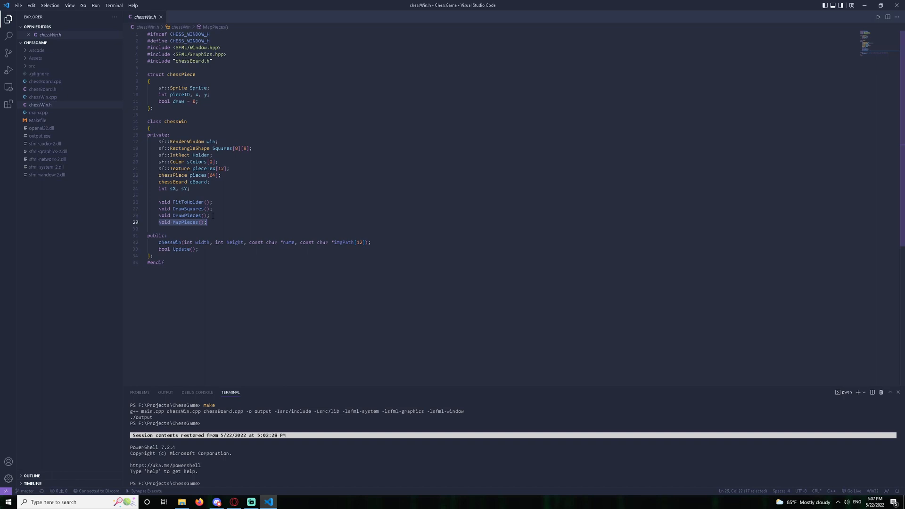
{"action": "left_click_drag", "start_coordinate": [159, 242], "coordinate": [372, 242]}
{"action": "double_click", "coordinate": [181, 249]}
{"action": "left_click", "coordinate": [181, 249]}
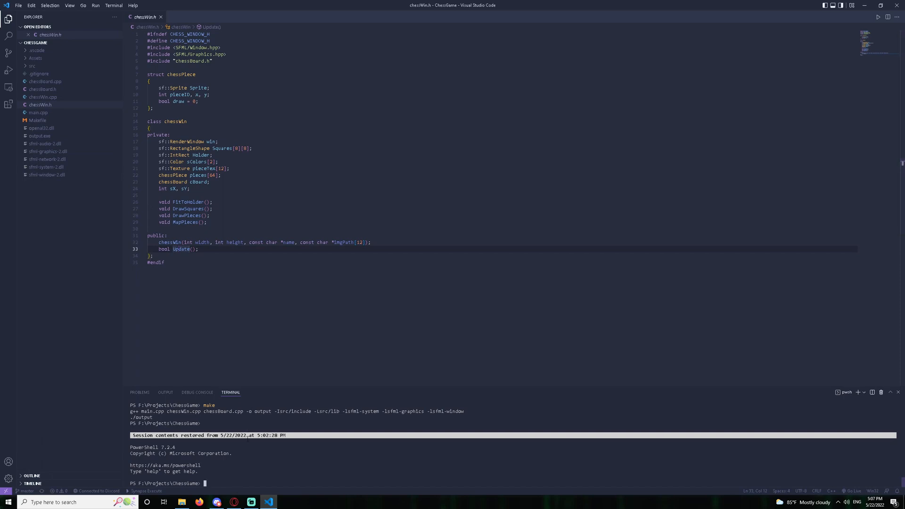
{"action": "type", "text": "make"}
Build and launch with make, widen and shorten the chess window to check board scaling, then quit
{"action": "key", "text": "Return"}
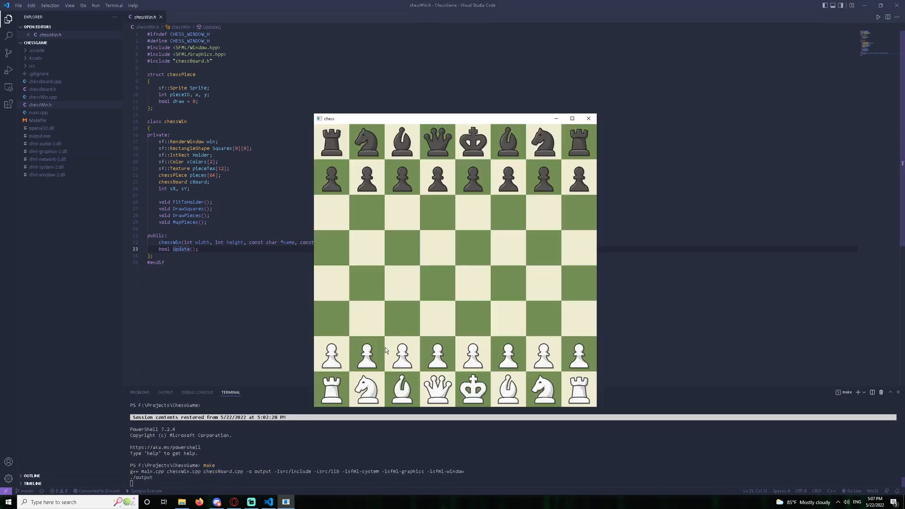
{"action": "mouse_move", "coordinate": [515, 119]}
{"action": "left_mouse_down"}
{"action": "mouse_move", "coordinate": [736, 32]}
{"action": "mouse_move", "coordinate": [551, 119]}
{"action": "left_mouse_up"}
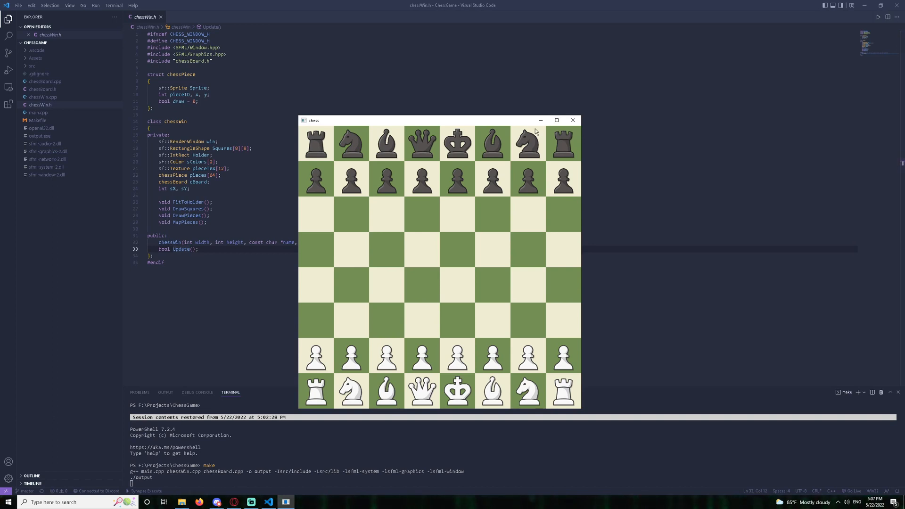
{"action": "left_click_drag", "start_coordinate": [524, 120], "coordinate": [542, 87]}
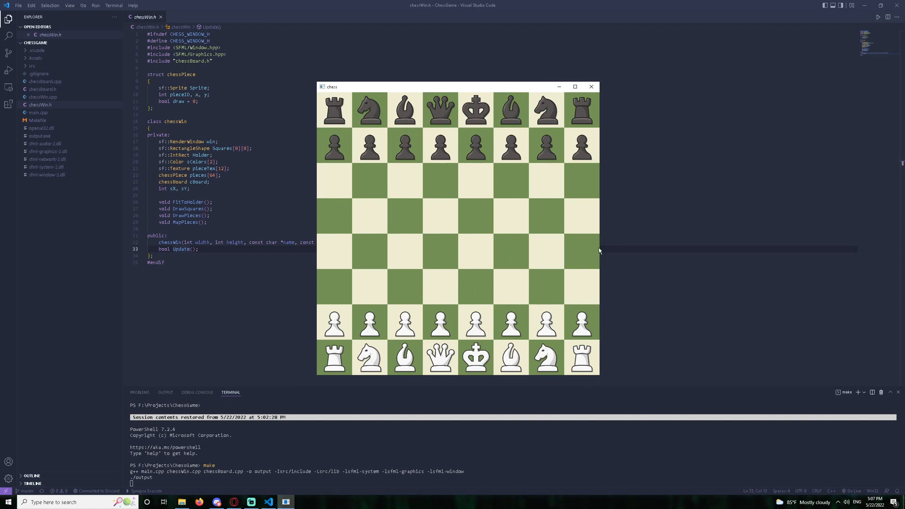
{"action": "left_click_drag", "start_coordinate": [600, 250], "coordinate": [754, 251]}
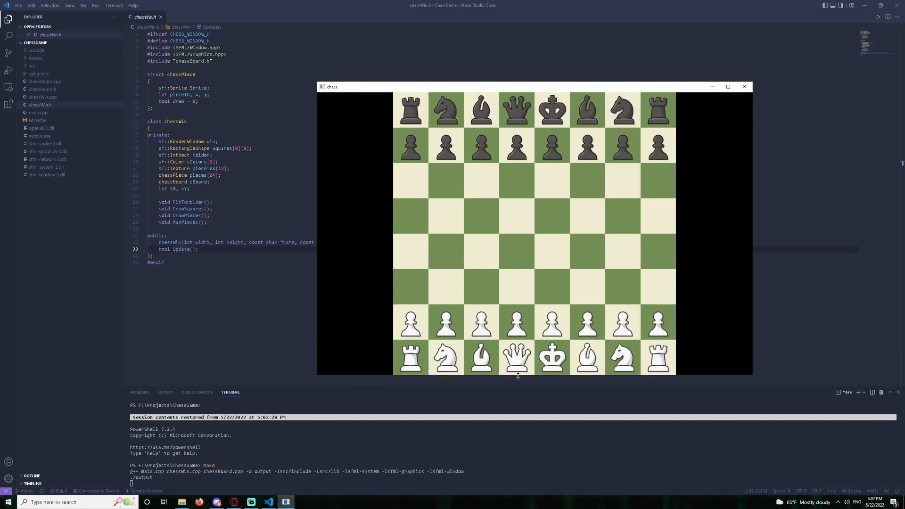
{"action": "left_click_drag", "start_coordinate": [519, 377], "coordinate": [535, 240]}
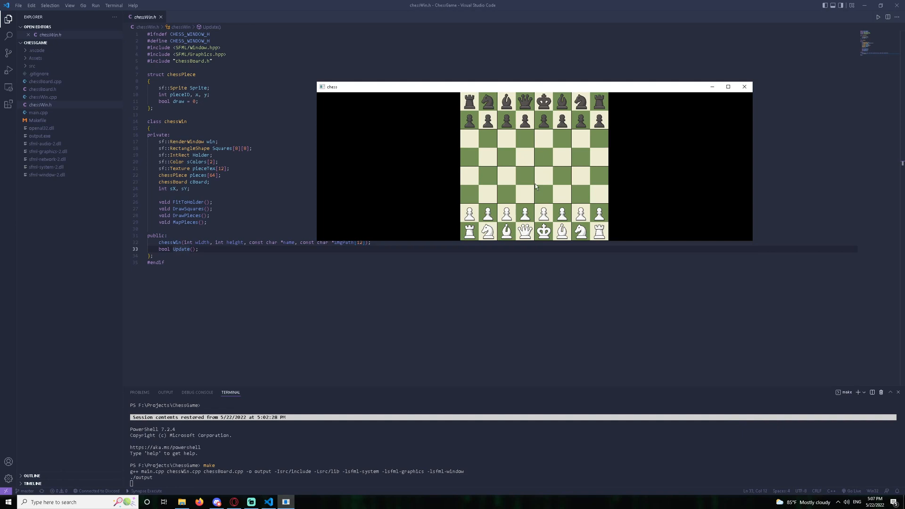
{"action": "key", "text": "Escape"}
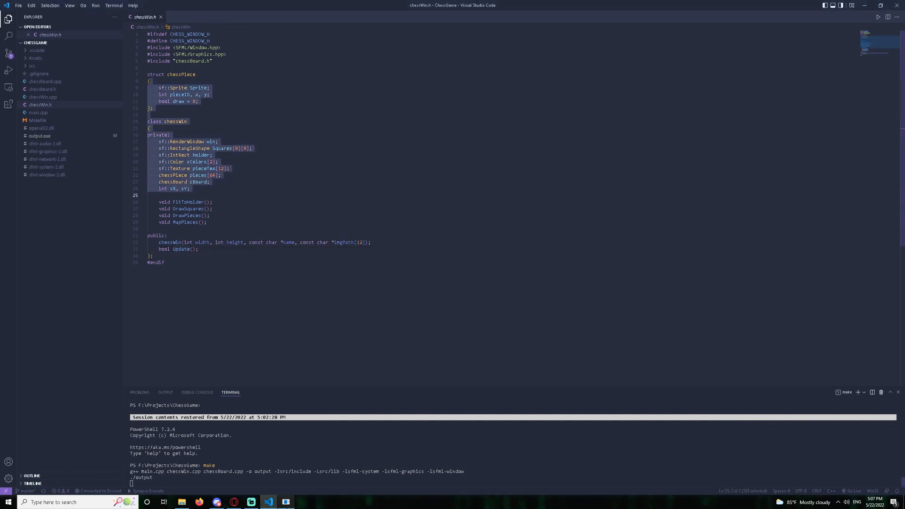
Relaunch the program, collapse the chess window to a thin strip and small box, then close it
{"action": "key", "text": "Return"}
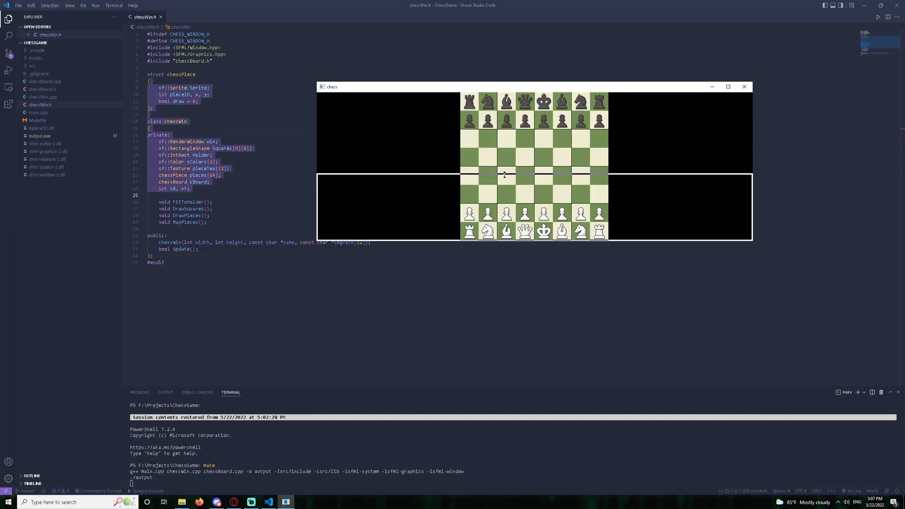
{"action": "left_click_drag", "start_coordinate": [504, 175], "coordinate": [503, 215]}
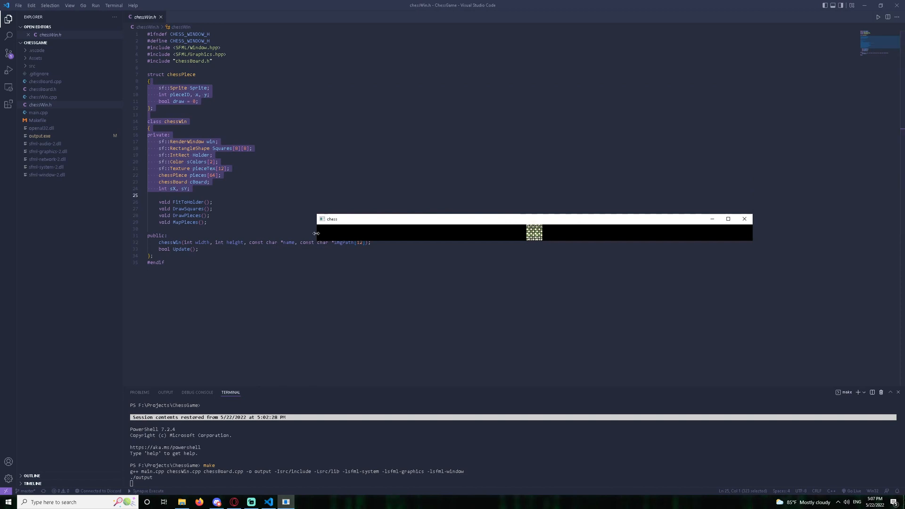
{"action": "left_click_drag", "start_coordinate": [317, 233], "coordinate": [710, 233]}
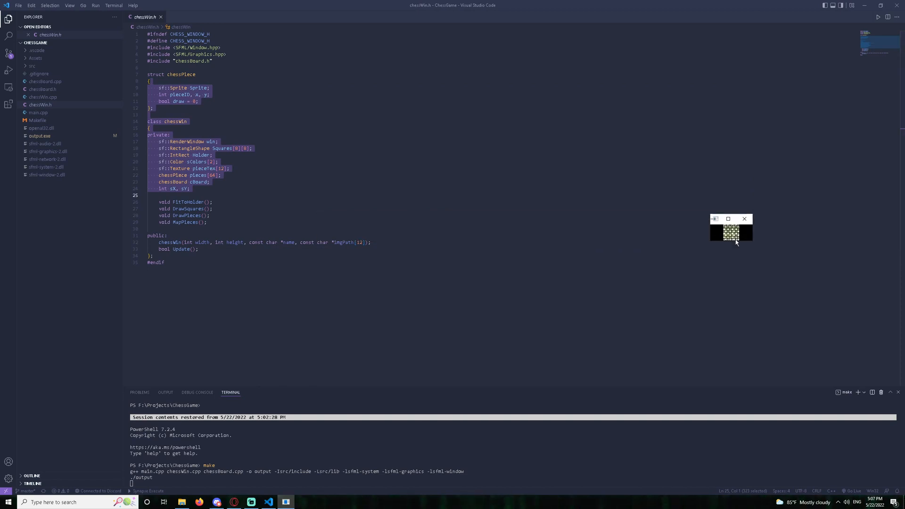
{"action": "left_click", "coordinate": [745, 218]}
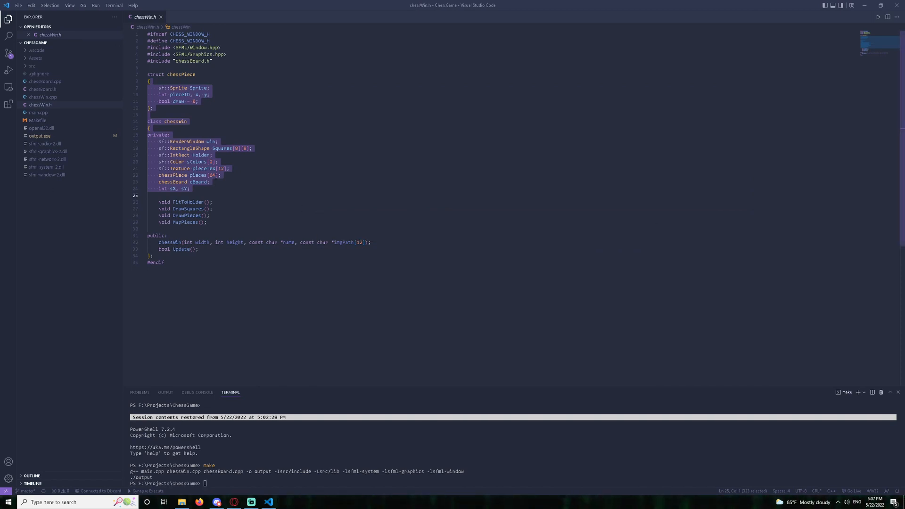
Open chessWin.cpp and highlight the FitToHolder, DrawSquares and drawing function definitions
{"action": "left_click", "coordinate": [187, 141]}
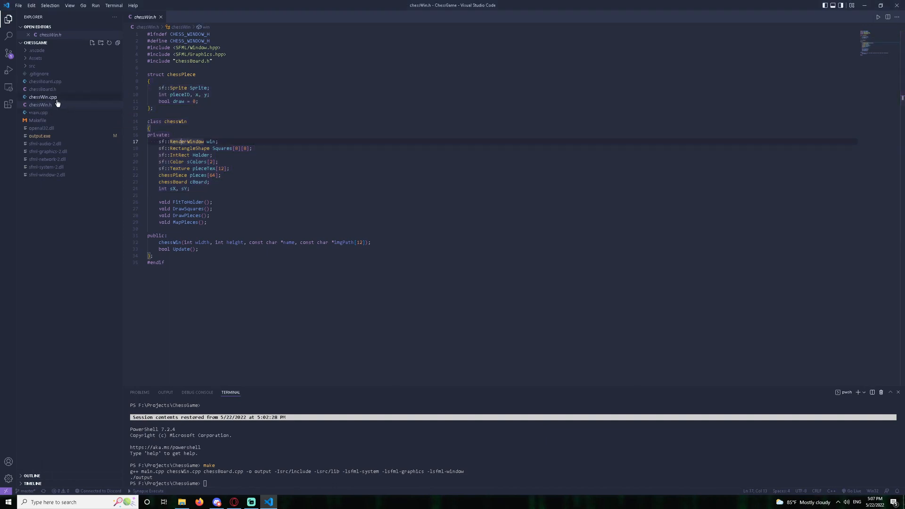
{"action": "left_click", "coordinate": [43, 97]}
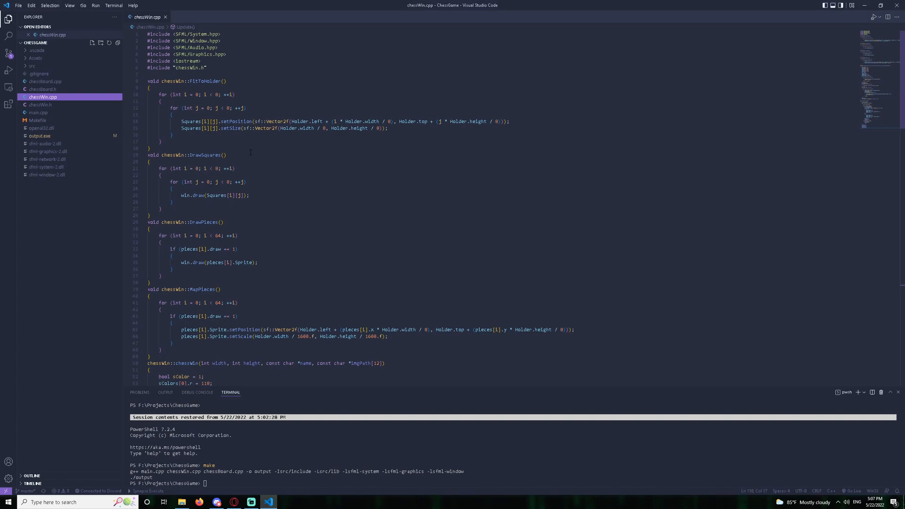
{"action": "scroll", "coordinate": [251, 152], "scroll_direction": "down", "scroll_amount": 10}
{"action": "scroll", "coordinate": [251, 151], "scroll_direction": "down", "scroll_amount": 10}
{"action": "scroll", "coordinate": [251, 152], "scroll_direction": "down", "scroll_amount": 10}
{"action": "scroll", "coordinate": [255, 151], "scroll_direction": "down", "scroll_amount": 5}
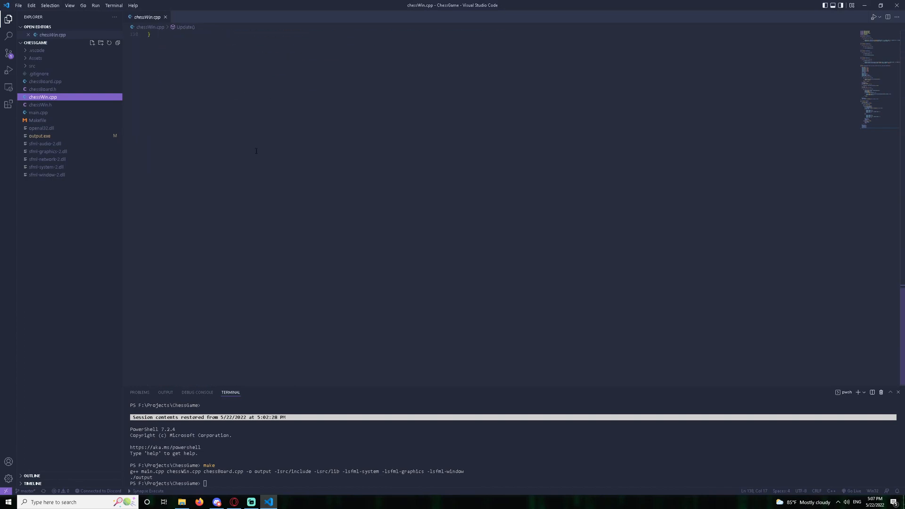
{"action": "scroll", "coordinate": [256, 150], "scroll_direction": "up", "scroll_amount": 15}
{"action": "scroll", "coordinate": [256, 150], "scroll_direction": "up", "scroll_amount": 10}
{"action": "scroll", "coordinate": [255, 151], "scroll_direction": "down", "scroll_amount": 1}
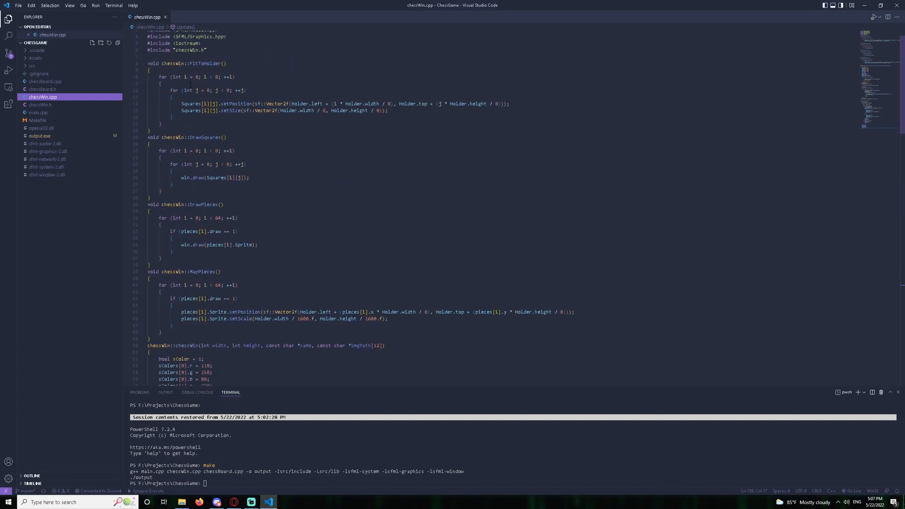
{"action": "left_click_drag", "start_coordinate": [148, 63], "coordinate": [163, 191]}
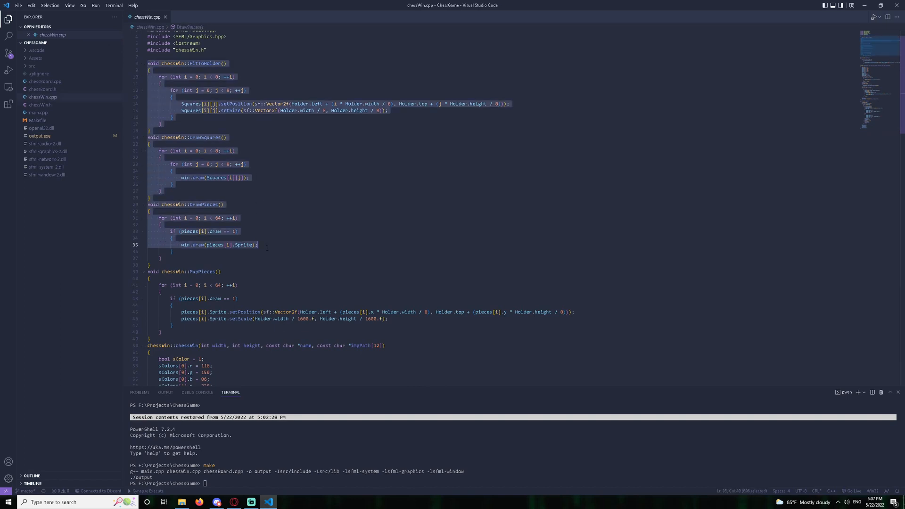
{"action": "left_click_drag", "start_coordinate": [163, 191], "coordinate": [150, 338]}
{"action": "left_click", "coordinate": [297, 268]}
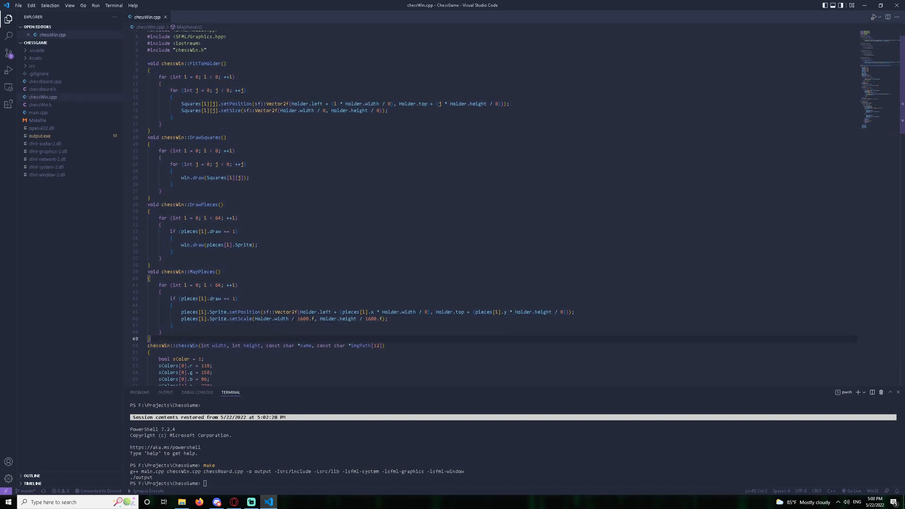
{"action": "scroll", "coordinate": [297, 268], "scroll_direction": "down", "scroll_amount": 8}
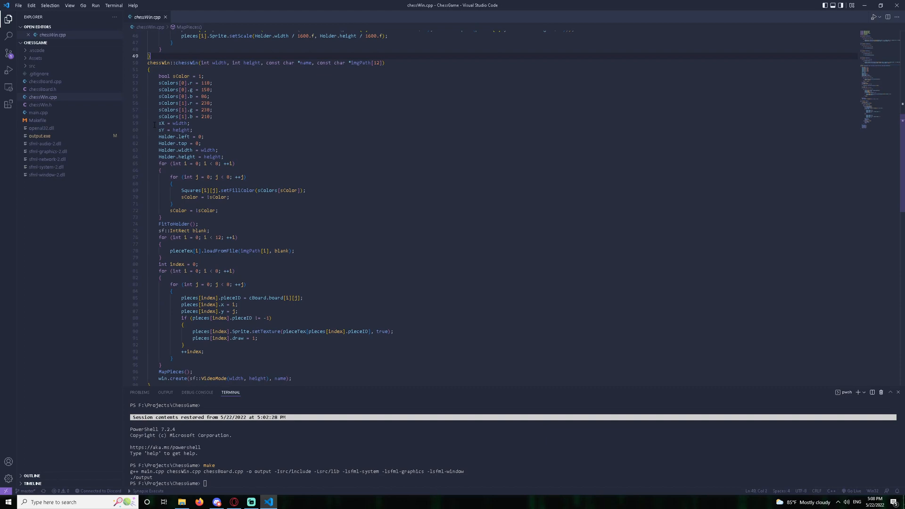
Highlight the constructor's size/Holder assignments, square colour setup and square-colouring loop
{"action": "left_click_drag", "start_coordinate": [157, 123], "coordinate": [225, 156]}
{"action": "left_click", "coordinate": [227, 156]}
{"action": "left_click_drag", "start_coordinate": [158, 76], "coordinate": [267, 108]}
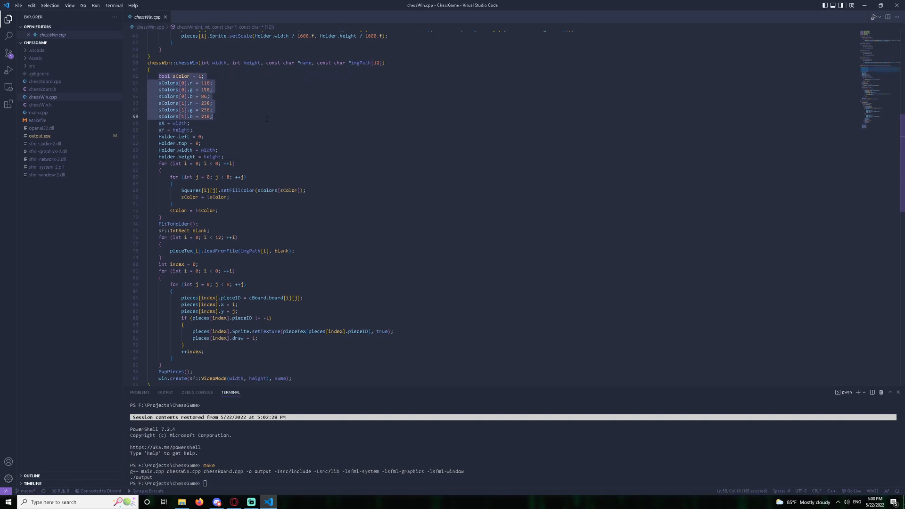
{"action": "left_click", "coordinate": [266, 118]}
{"action": "left_click_drag", "start_coordinate": [158, 162], "coordinate": [163, 218]}
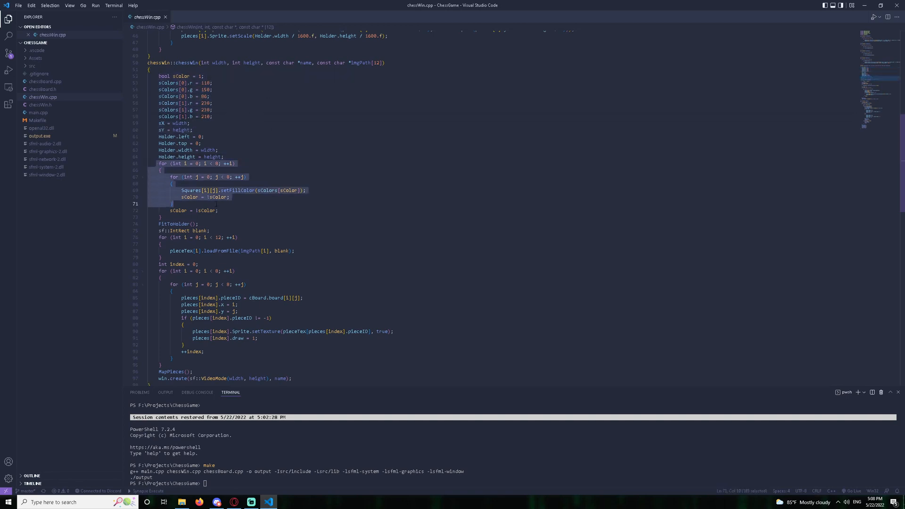
{"action": "left_click", "coordinate": [279, 212]}
{"action": "scroll", "coordinate": [283, 205], "scroll_direction": "down", "scroll_amount": 5}
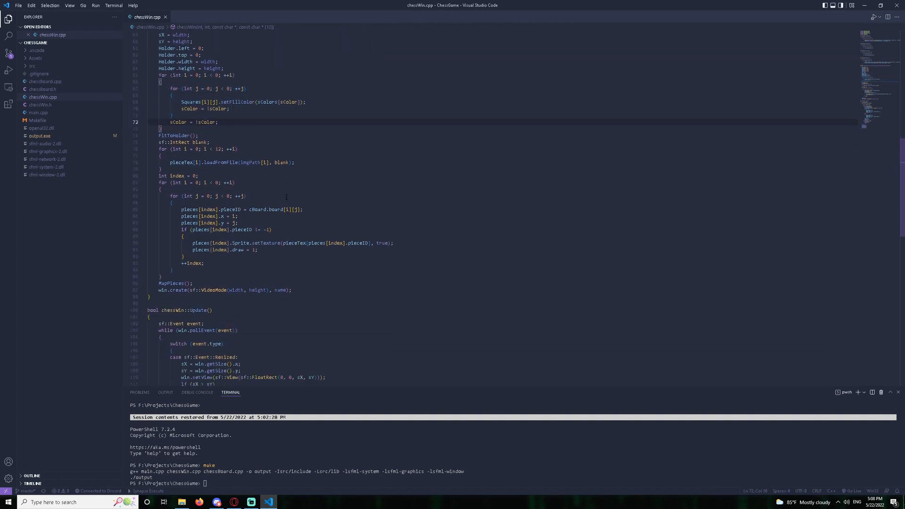
{"action": "scroll", "coordinate": [283, 205], "scroll_direction": "down", "scroll_amount": 1}
Highlight the FitToHolder call and the pieceTex texture-loading for loop
{"action": "double_click", "coordinate": [177, 117]}
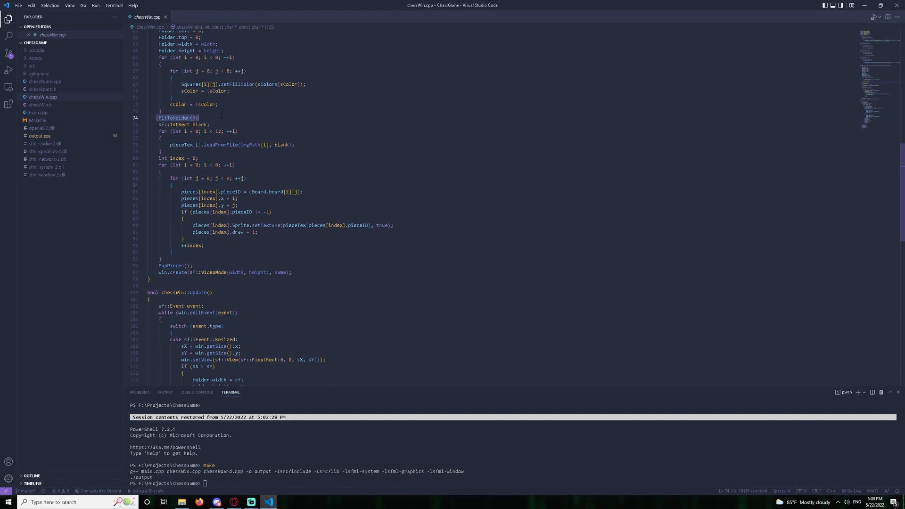
{"action": "left_click", "coordinate": [217, 118]}
{"action": "key", "text": "shift+Down"}
{"action": "key", "text": "shift+Down"}
{"action": "key", "text": "shift+Down"}
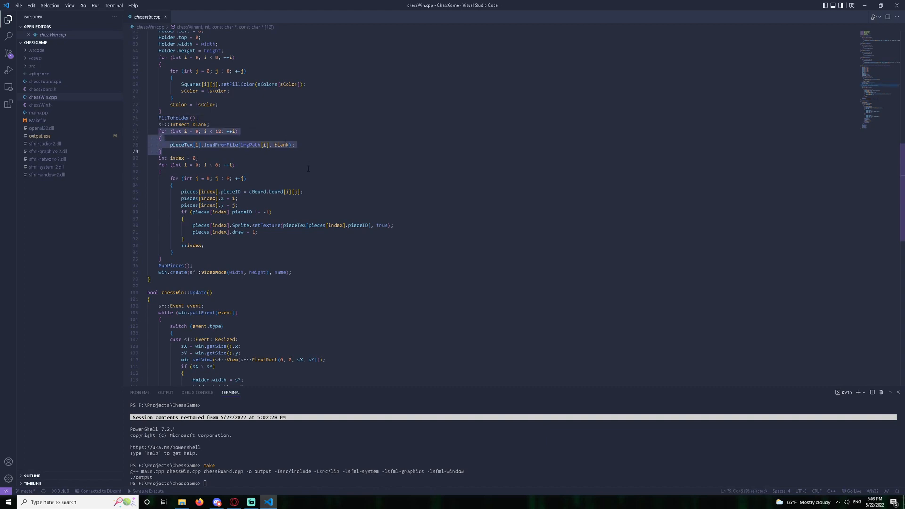
{"action": "scroll", "coordinate": [354, 212], "scroll_direction": "up", "scroll_amount": 4}
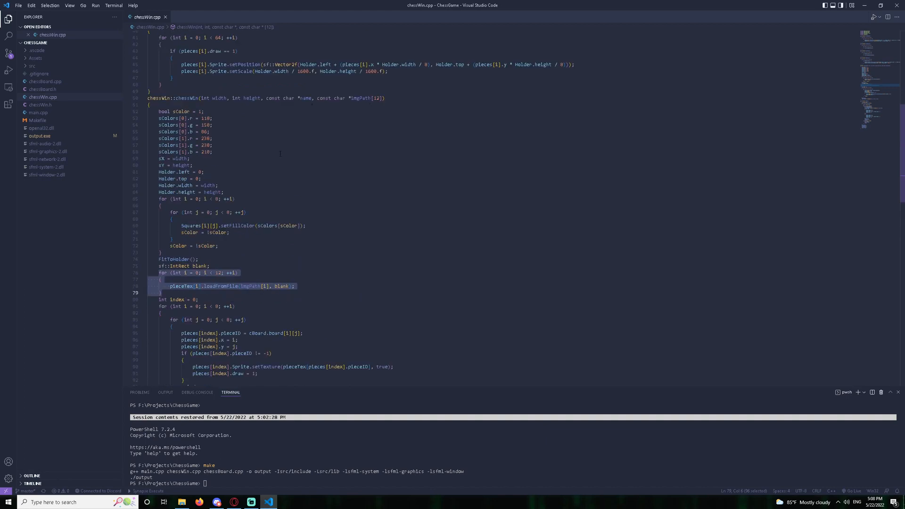
{"action": "left_click", "coordinate": [241, 185]}
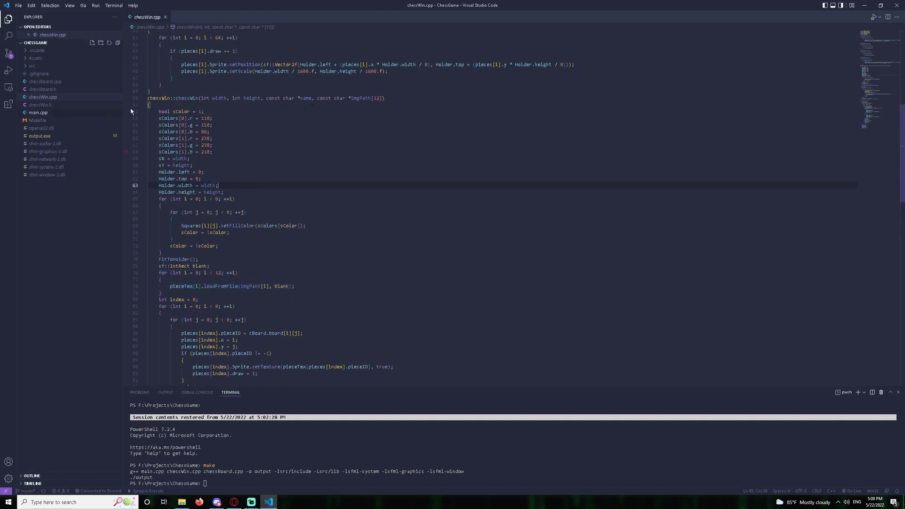
{"action": "left_click", "coordinate": [83, 113]}
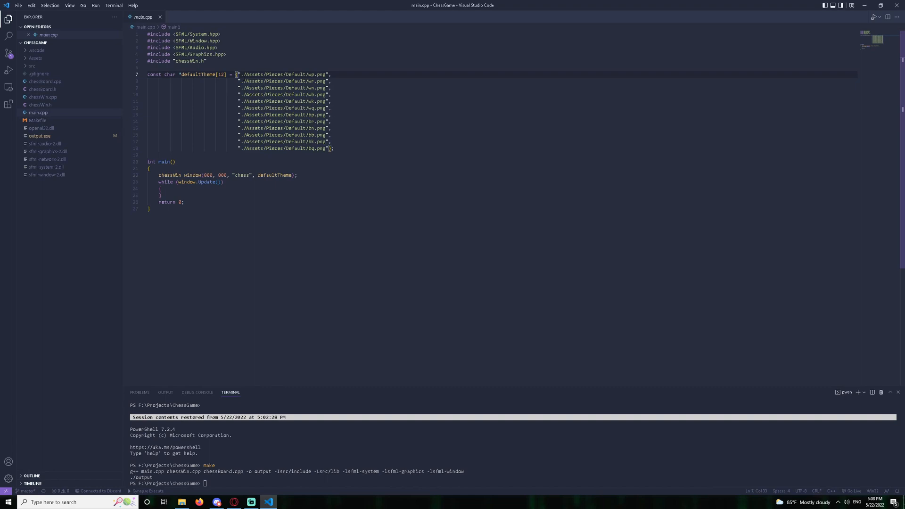
{"action": "left_click_drag", "start_coordinate": [237, 74], "coordinate": [331, 149]}
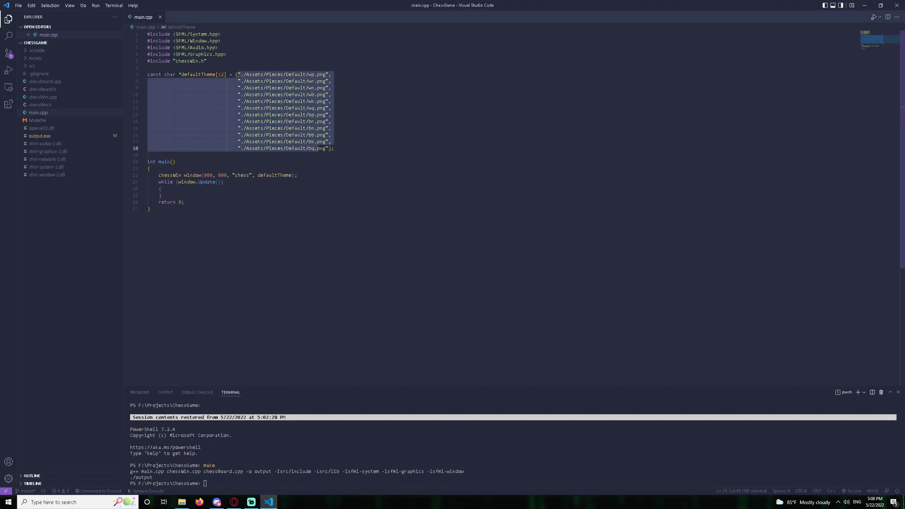
{"action": "left_click", "coordinate": [340, 149]}
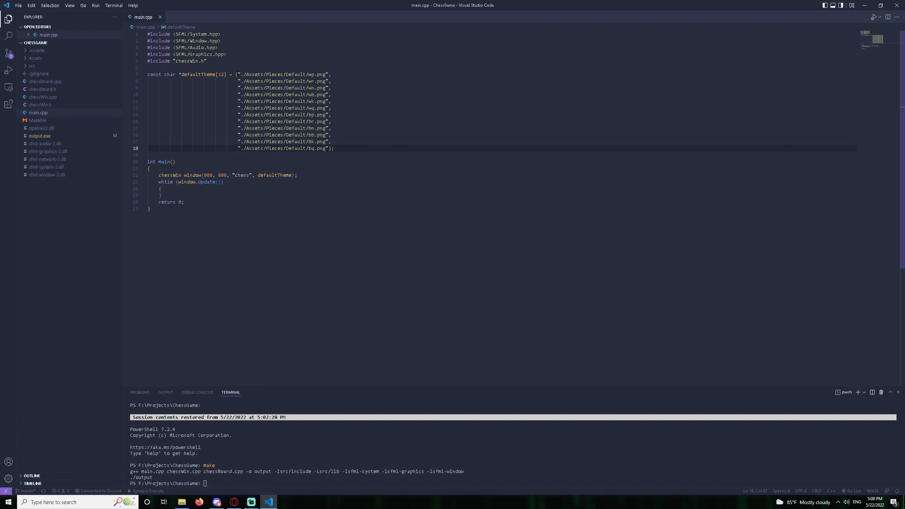
{"action": "left_click_drag", "start_coordinate": [237, 74], "coordinate": [333, 148]}
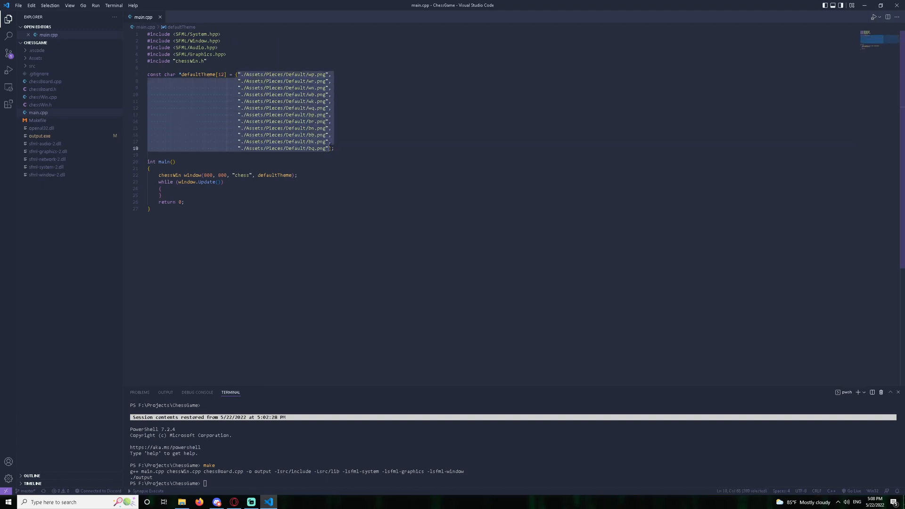
{"action": "left_click", "coordinate": [363, 128]}
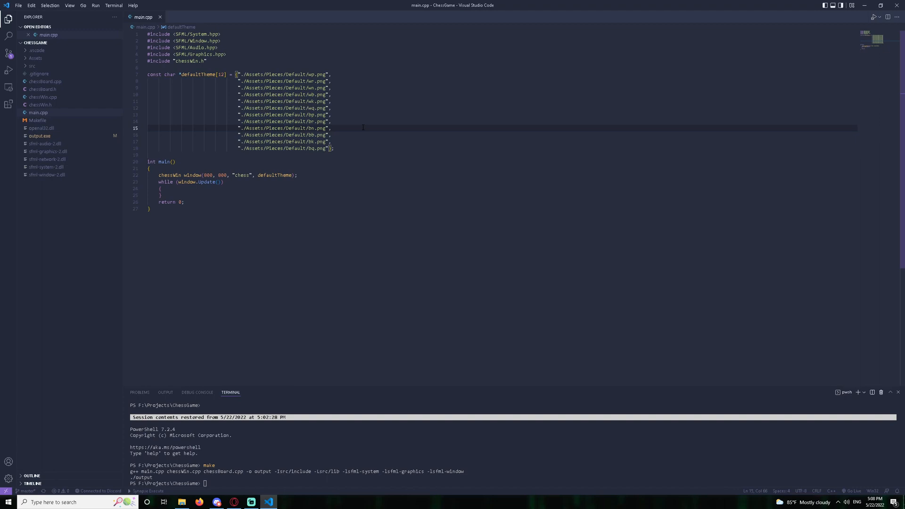
{"action": "mouse_move", "coordinate": [37, 113]}
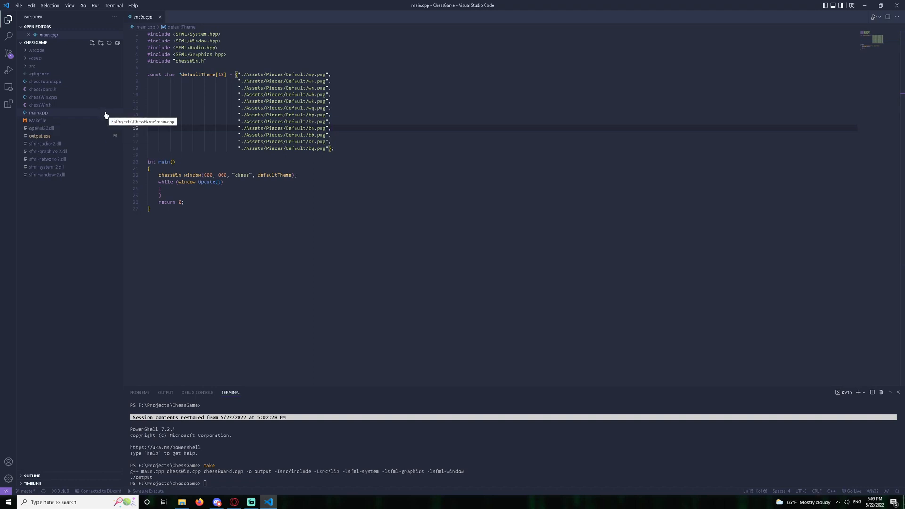
Open chessBoard.h from chessWin.cpp and highlight the 8×8 board array rows
{"action": "left_click", "coordinate": [43, 97]}
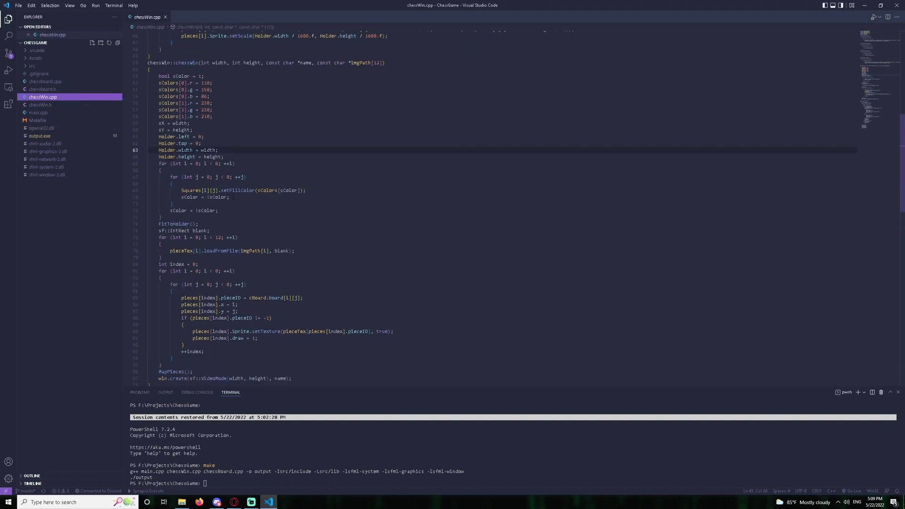
{"action": "scroll", "coordinate": [453, 212], "scroll_direction": "down", "scroll_amount": 2}
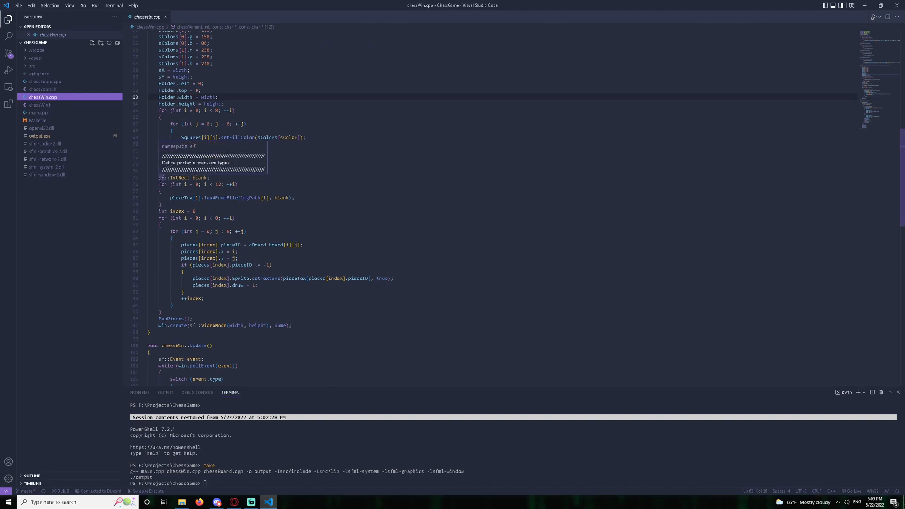
{"action": "left_click", "coordinate": [163, 206]}
{"action": "scroll", "coordinate": [283, 205], "scroll_direction": "down", "scroll_amount": 2}
{"action": "scroll", "coordinate": [453, 213], "scroll_direction": "down", "scroll_amount": 1}
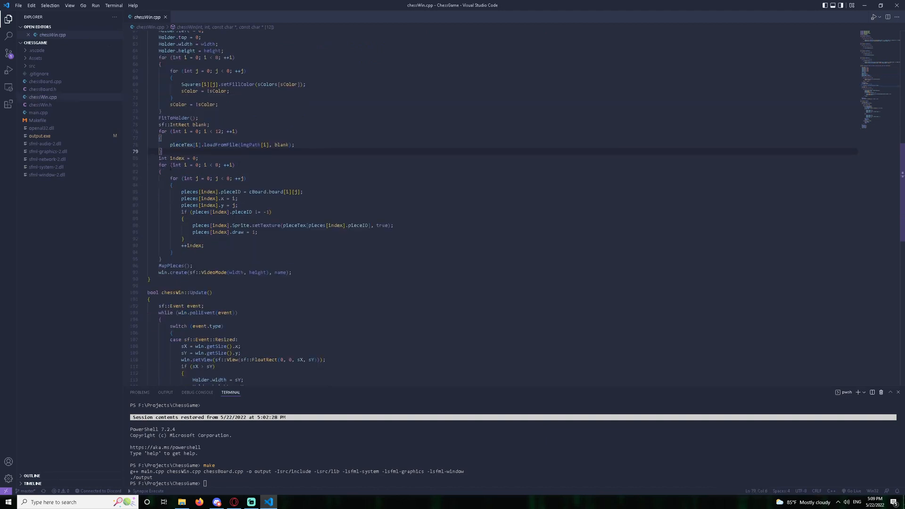
{"action": "left_click", "coordinate": [56, 96]}
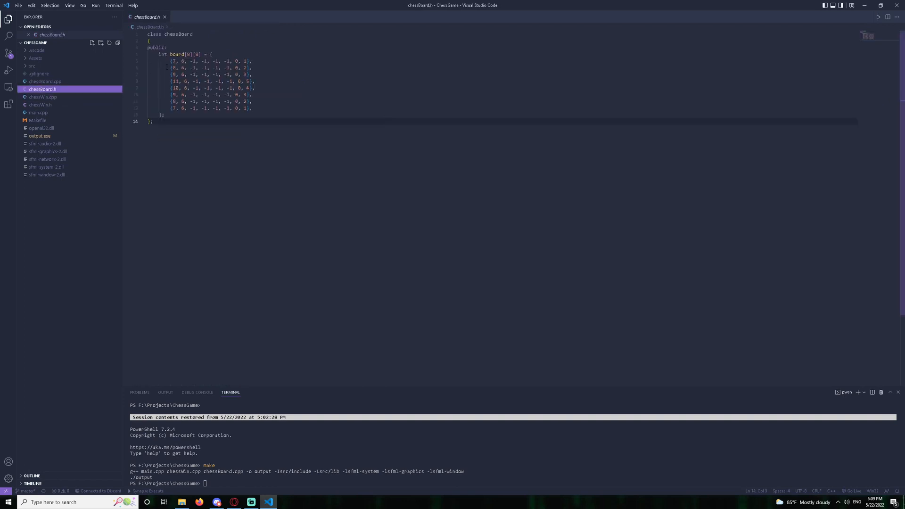
{"action": "left_click_drag", "start_coordinate": [170, 61], "coordinate": [163, 115]}
{"action": "left_click", "coordinate": [43, 97]}
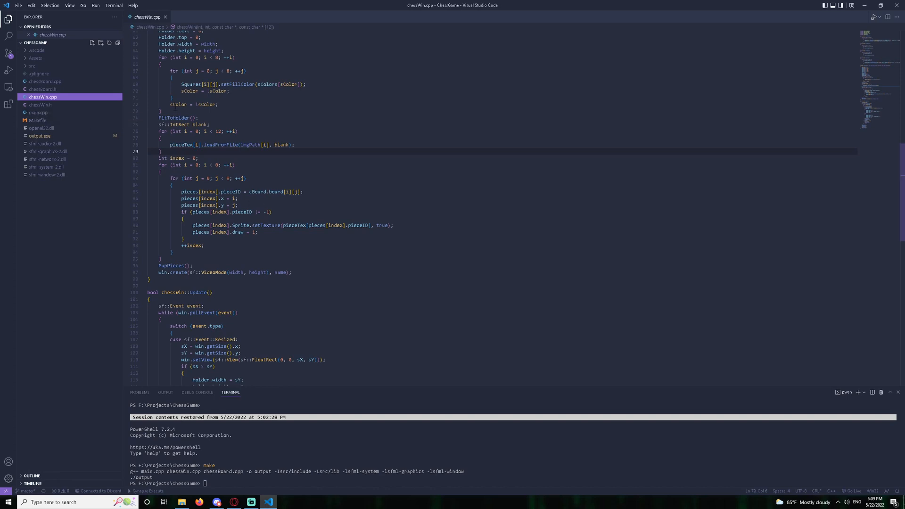
{"action": "left_click", "coordinate": [83, 89]}
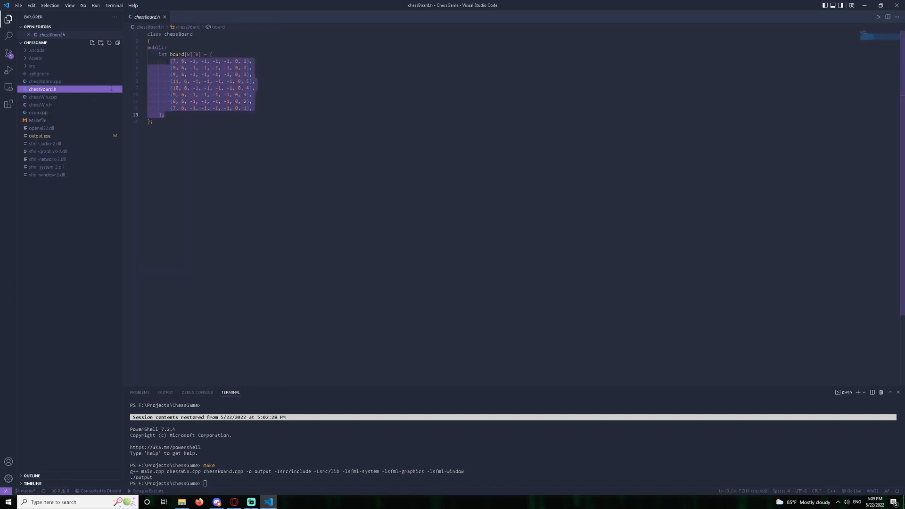
Open chessWin.h and highlight the pieces array and chessPiece struct definition
{"action": "left_click", "coordinate": [71, 97]}
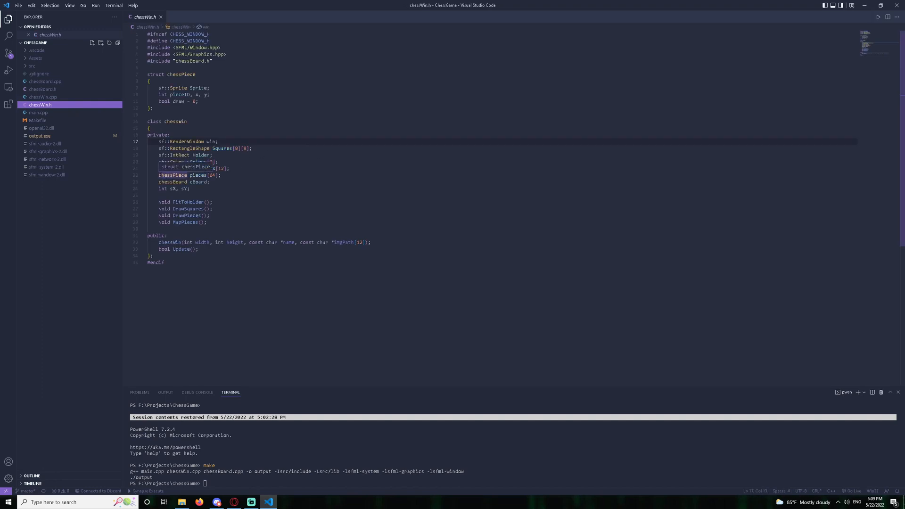
{"action": "left_click", "coordinate": [222, 175]}
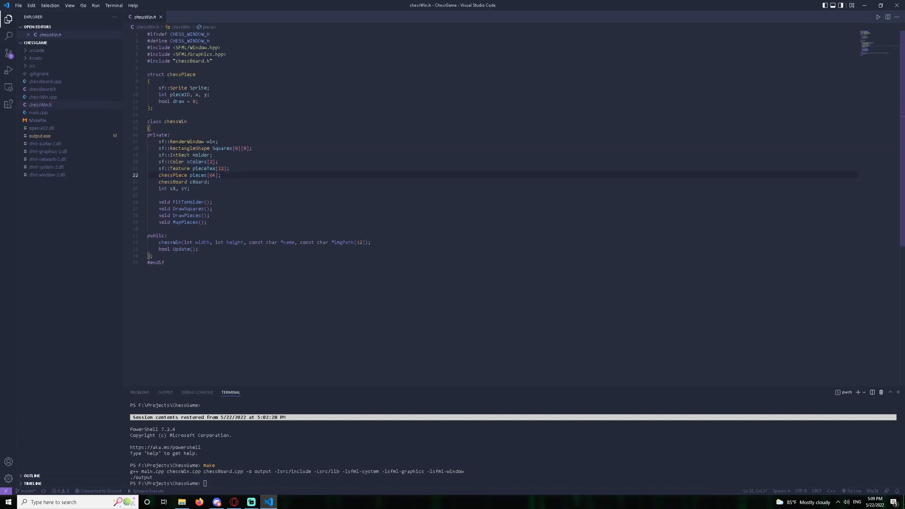
{"action": "left_click_drag", "start_coordinate": [147, 74], "coordinate": [154, 107]}
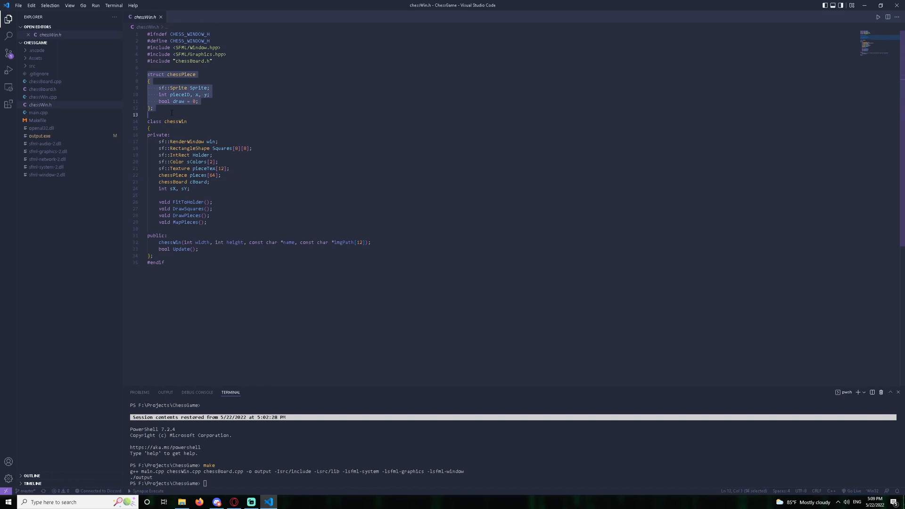
{"action": "left_click", "coordinate": [173, 113]}
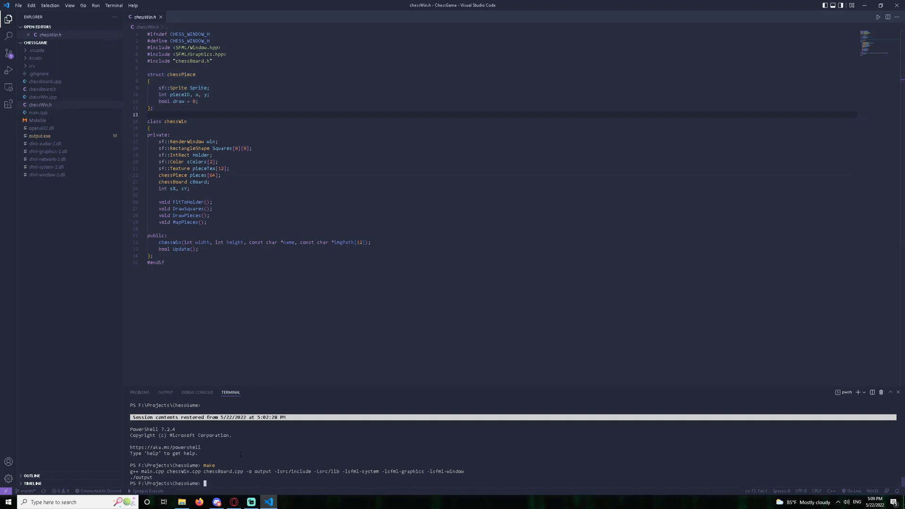
{"action": "type", "text": "make"}
Rebuild and run with make, view the starting board in the chess window, then close it
{"action": "key", "text": "Return"}
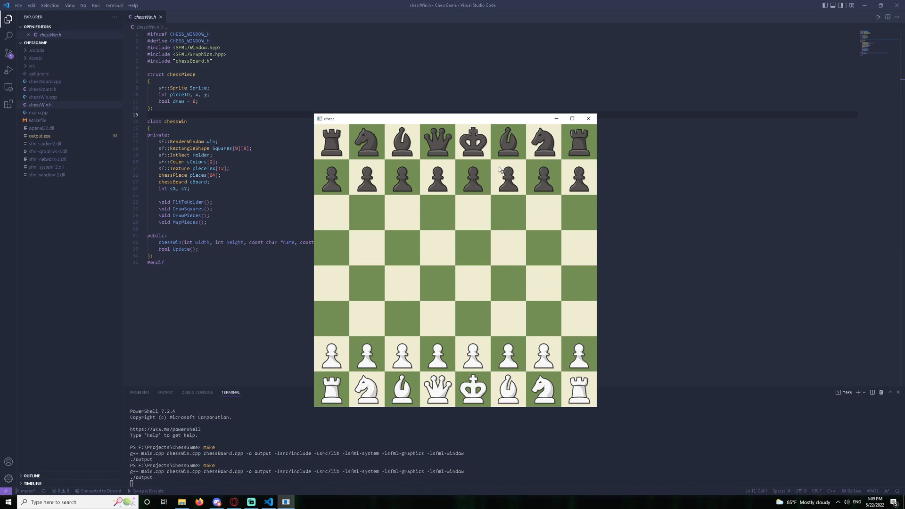
{"action": "left_click_drag", "start_coordinate": [464, 119], "coordinate": [609, 77]}
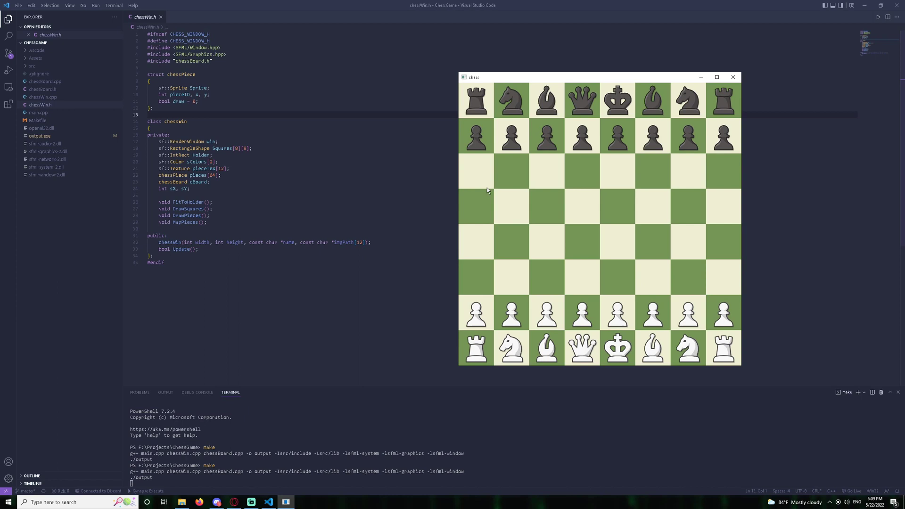
{"action": "left_click", "coordinate": [733, 77]}
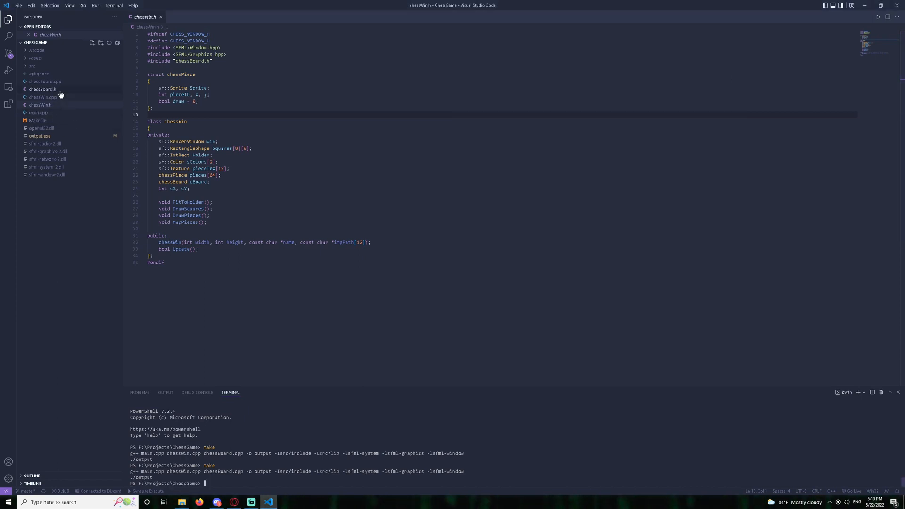
{"action": "left_click", "coordinate": [75, 104]}
{"action": "left_click", "coordinate": [43, 96]}
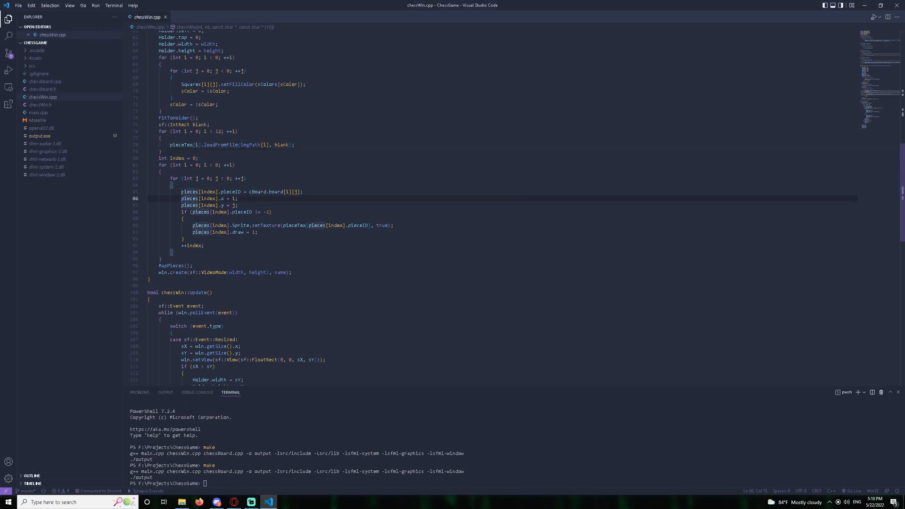
{"action": "left_click_drag", "start_coordinate": [182, 192], "coordinate": [255, 212]}
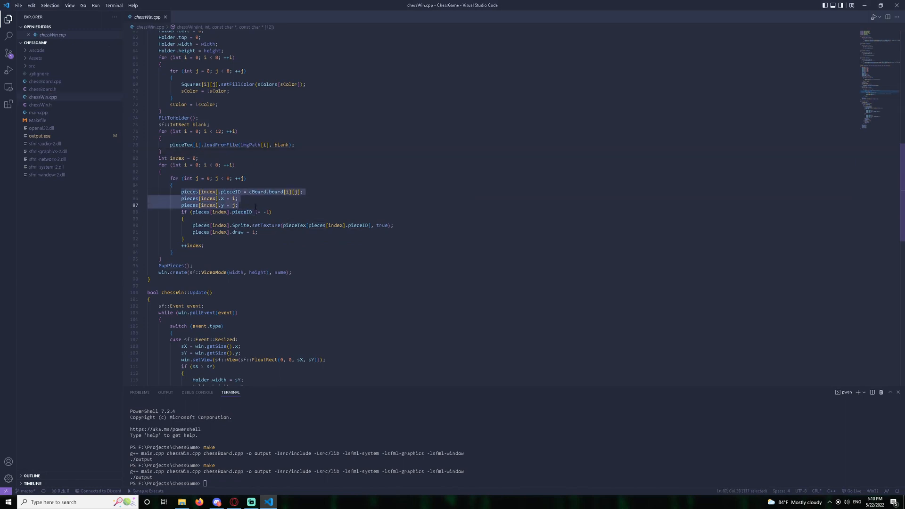
{"action": "left_click", "coordinate": [239, 205]}
{"action": "left_click_drag", "start_coordinate": [176, 192], "coordinate": [334, 192]}
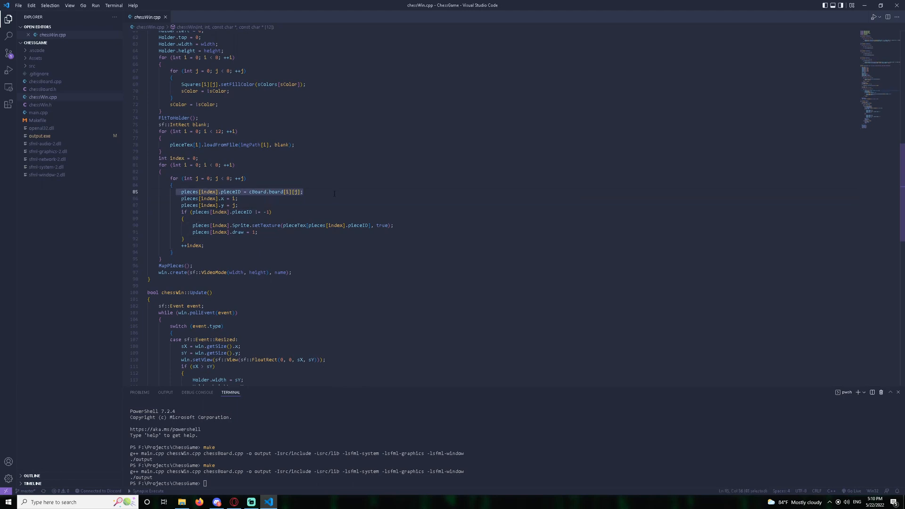
{"action": "key", "text": "shift+Down"}
{"action": "key", "text": "shift+Down"}
{"action": "left_click", "coordinate": [342, 207]}
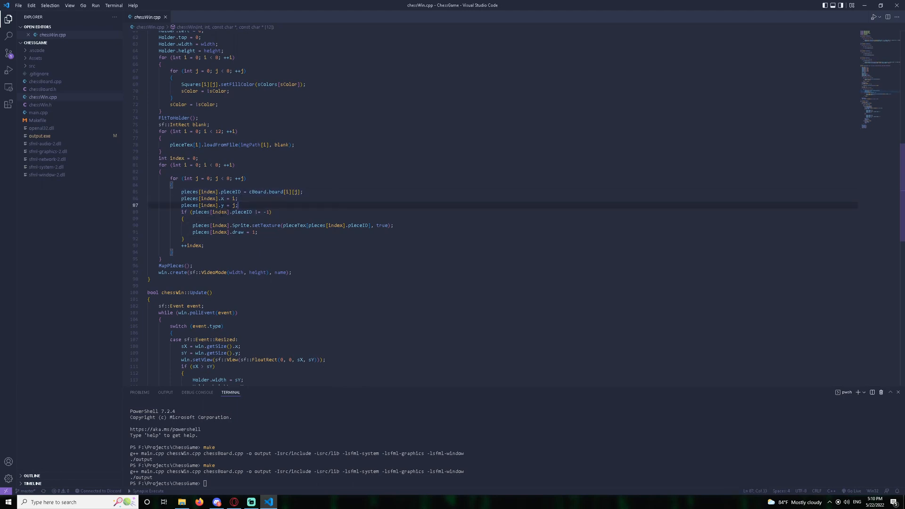
{"action": "key", "text": "Down"}
{"action": "left_click_drag", "start_coordinate": [192, 232], "coordinate": [259, 232]}
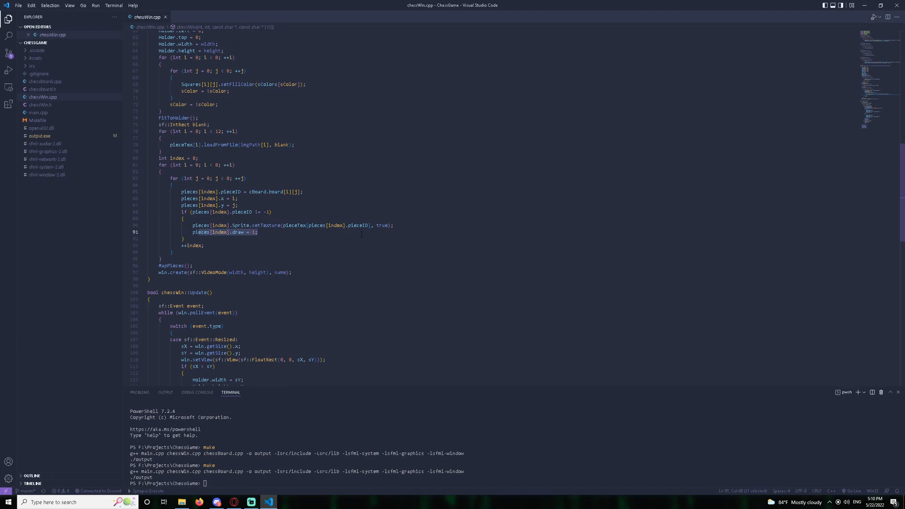
{"action": "left_click", "coordinate": [337, 239]}
{"action": "left_click", "coordinate": [185, 219]}
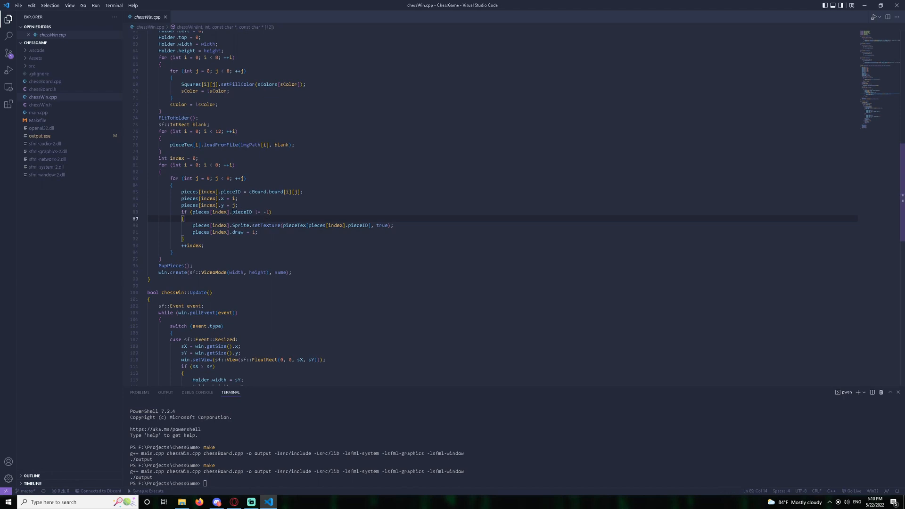
{"action": "left_click_drag", "start_coordinate": [185, 219], "coordinate": [184, 234]}
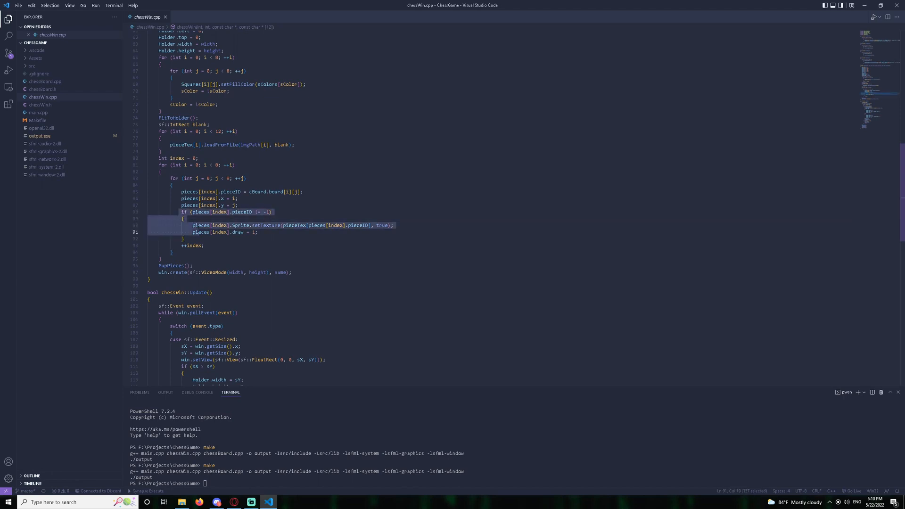
{"action": "scroll", "coordinate": [453, 212], "scroll_direction": "down", "scroll_amount": 1}
{"action": "scroll", "coordinate": [453, 213], "scroll_direction": "down", "scroll_amount": 1}
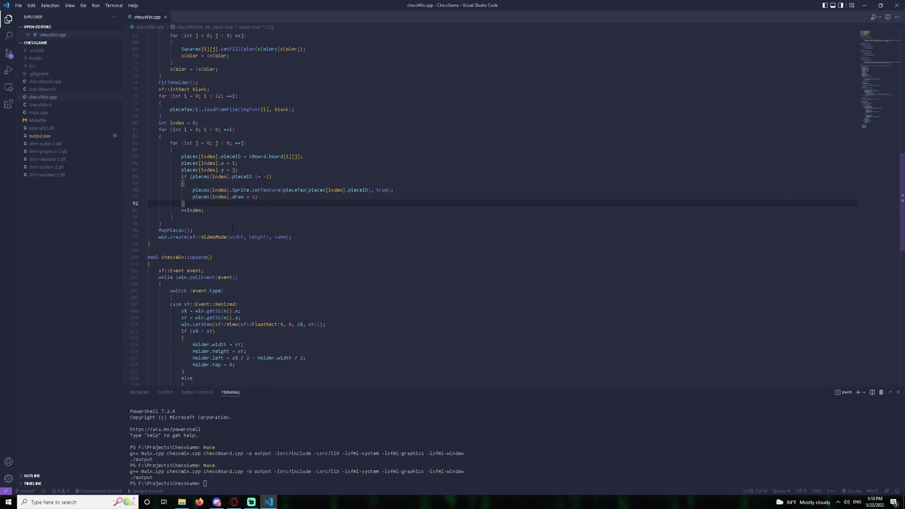
{"action": "double_click", "coordinate": [174, 231]}
{"action": "left_click", "coordinate": [284, 210]}
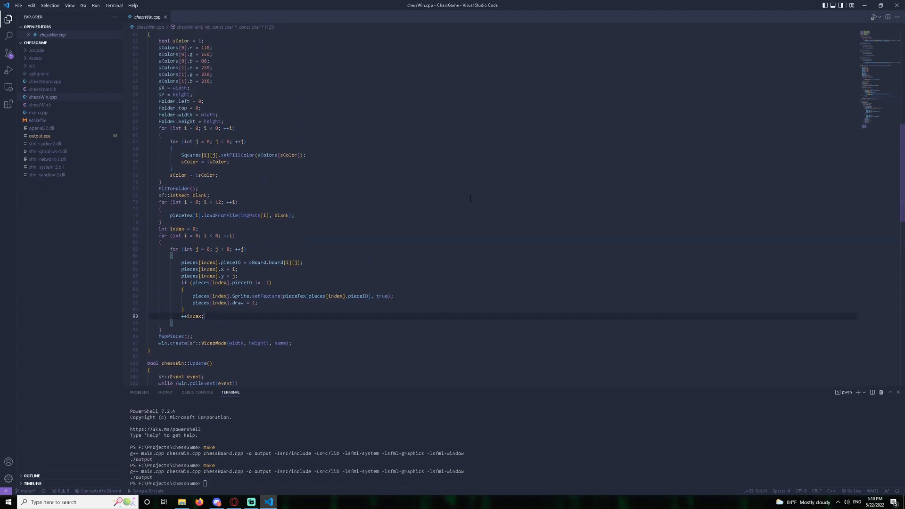
{"action": "scroll", "coordinate": [453, 202], "scroll_direction": "down", "scroll_amount": 1}
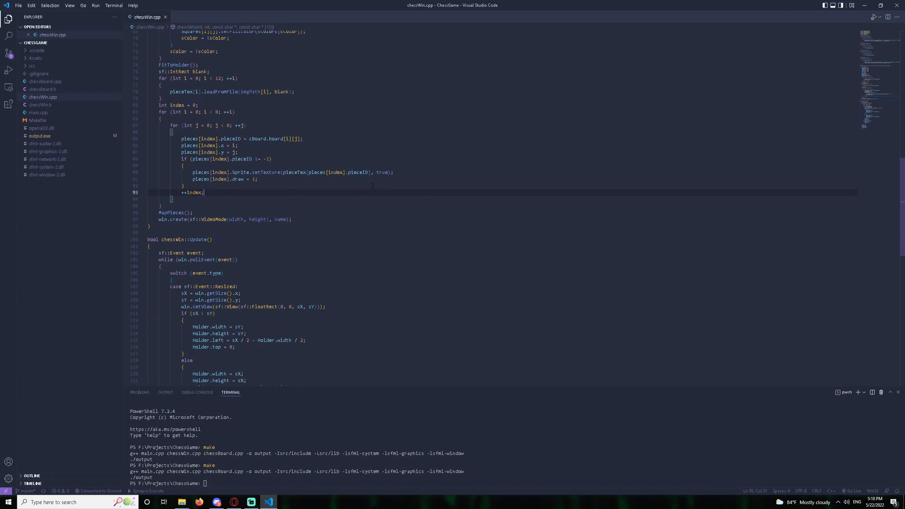
{"action": "scroll", "coordinate": [452, 202], "scroll_direction": "down", "scroll_amount": 8}
{"action": "left_click_drag", "start_coordinate": [147, 79], "coordinate": [195, 335]}
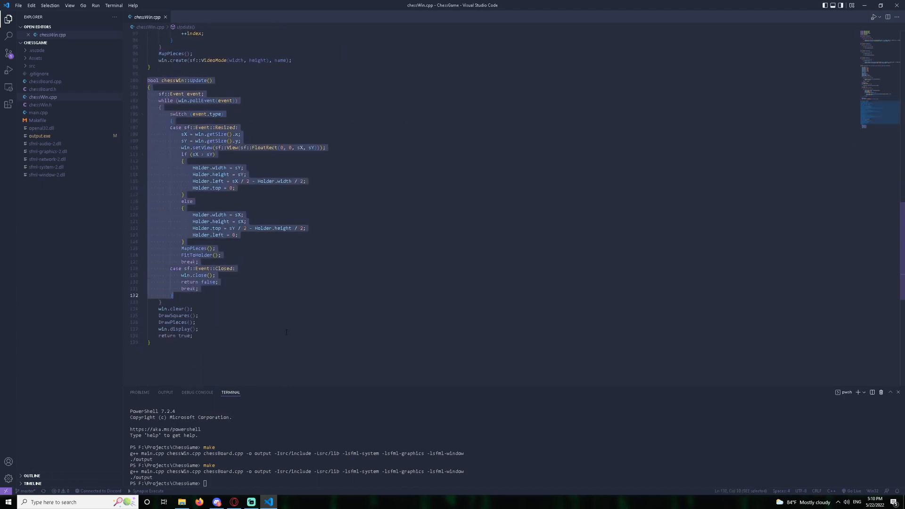
{"action": "left_click", "coordinate": [195, 335]}
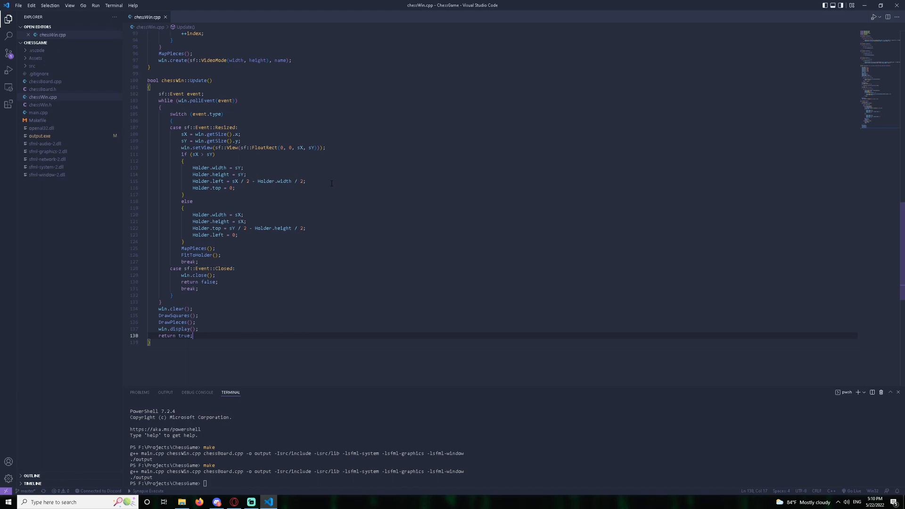
{"action": "left_click", "coordinate": [238, 100]}
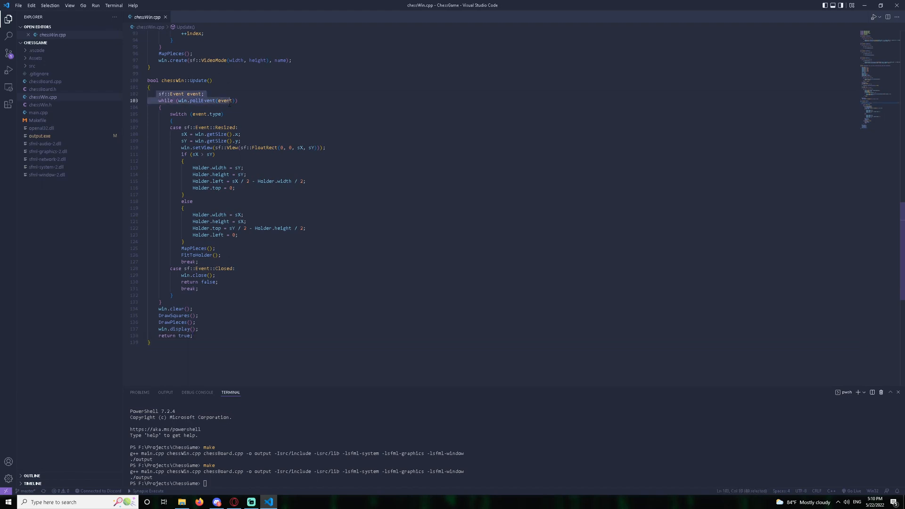
{"action": "left_click", "coordinate": [173, 127]}
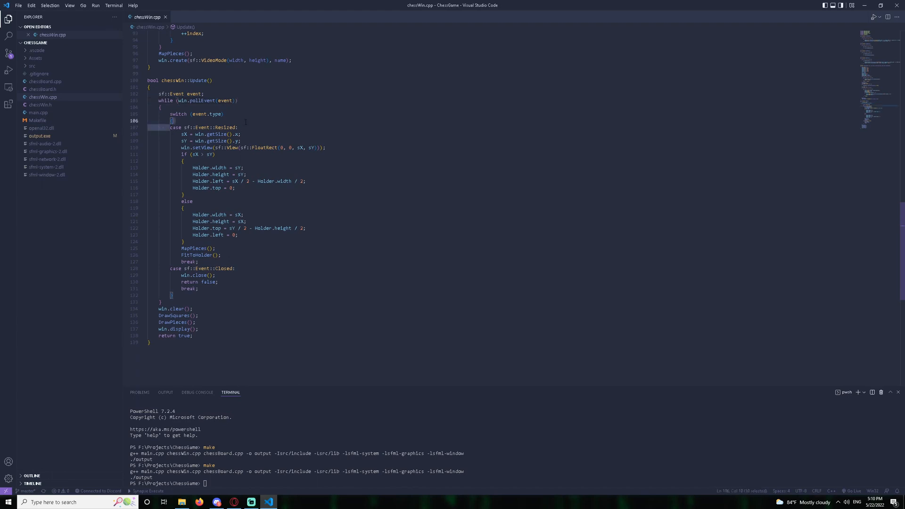
{"action": "left_click", "coordinate": [239, 127]}
{"action": "mouse_move", "coordinate": [182, 134]}
{"action": "left_mouse_down"}
{"action": "mouse_move", "coordinate": [245, 168]}
{"action": "mouse_move", "coordinate": [245, 222]}
{"action": "left_mouse_up"}
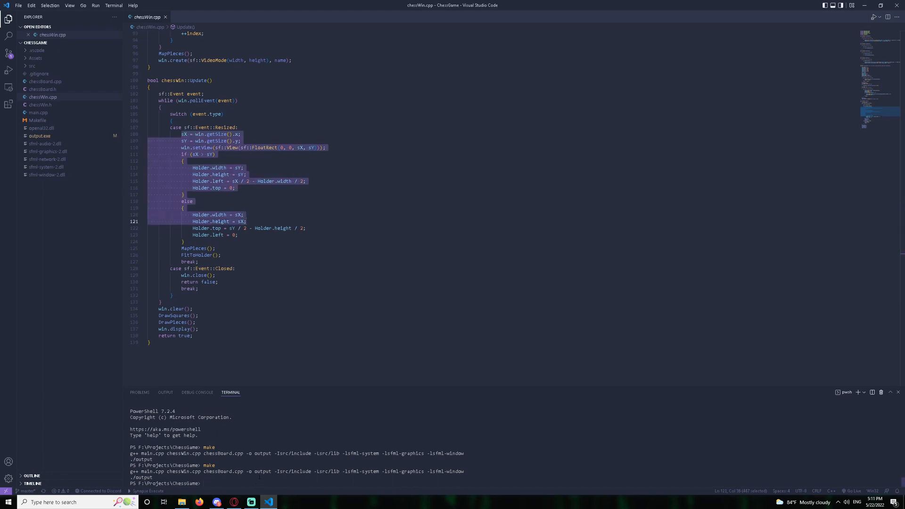
{"action": "type", "text": "make"}
Rebuild and run, make the chess window wider, taller and narrower to confirm the board stays square, then close it
{"action": "key", "text": "Return"}
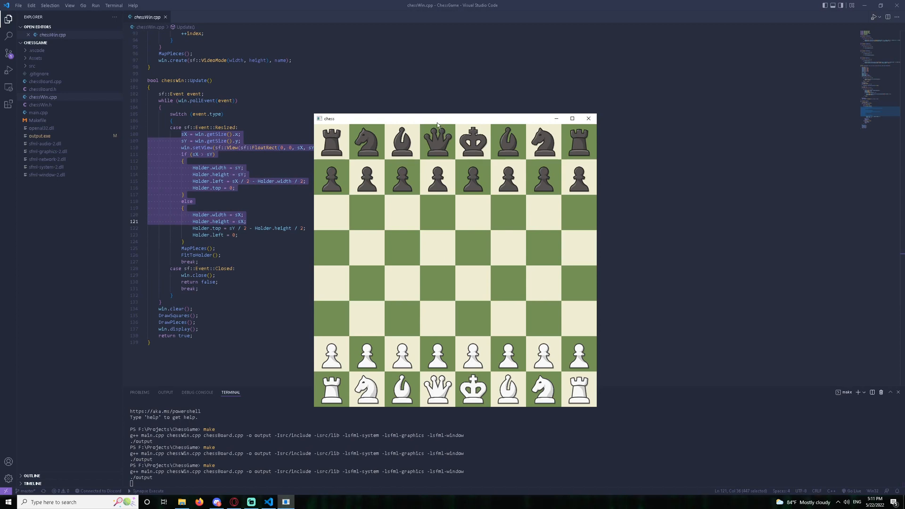
{"action": "left_click_drag", "start_coordinate": [437, 120], "coordinate": [626, 41]}
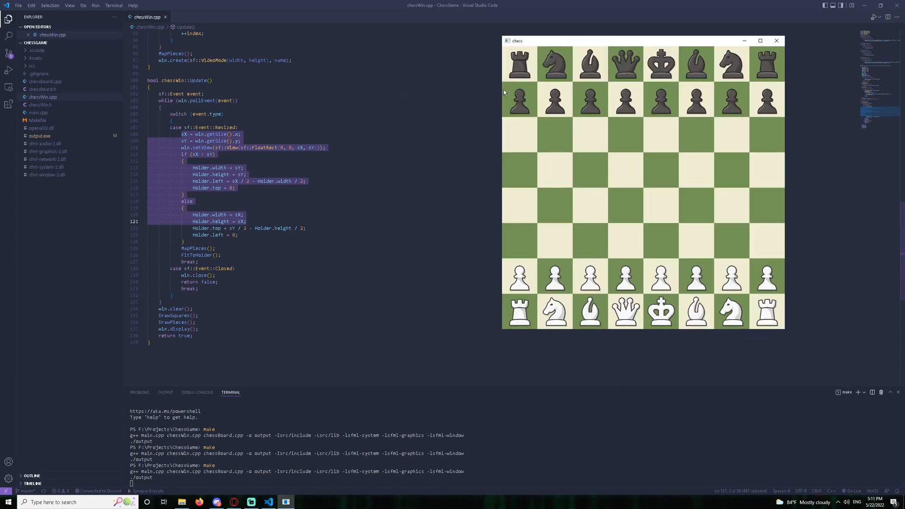
{"action": "left_click_drag", "start_coordinate": [503, 90], "coordinate": [331, 90]}
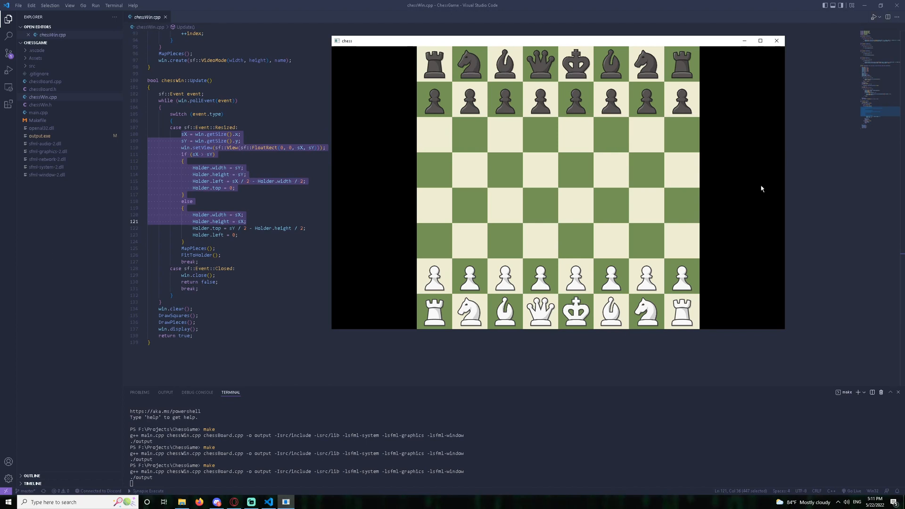
{"action": "left_click_drag", "start_coordinate": [589, 329], "coordinate": [589, 471]}
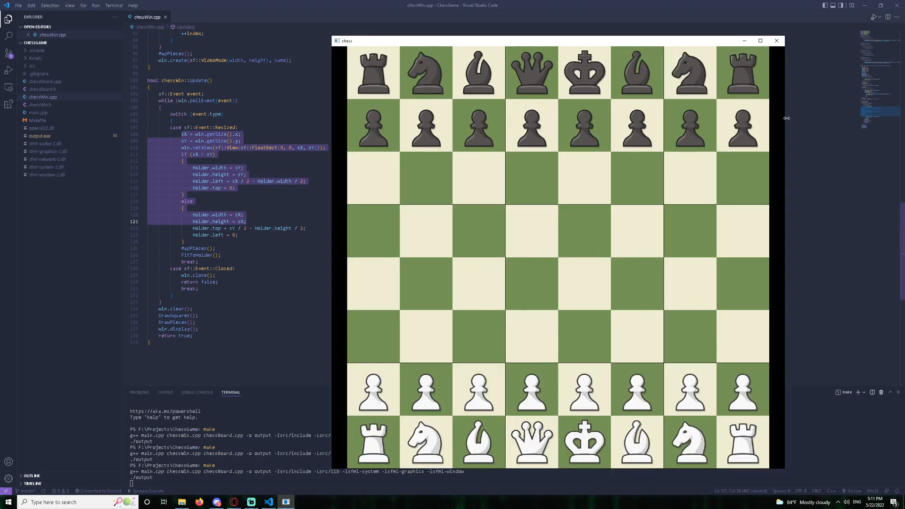
{"action": "left_click_drag", "start_coordinate": [783, 248], "coordinate": [580, 248]}
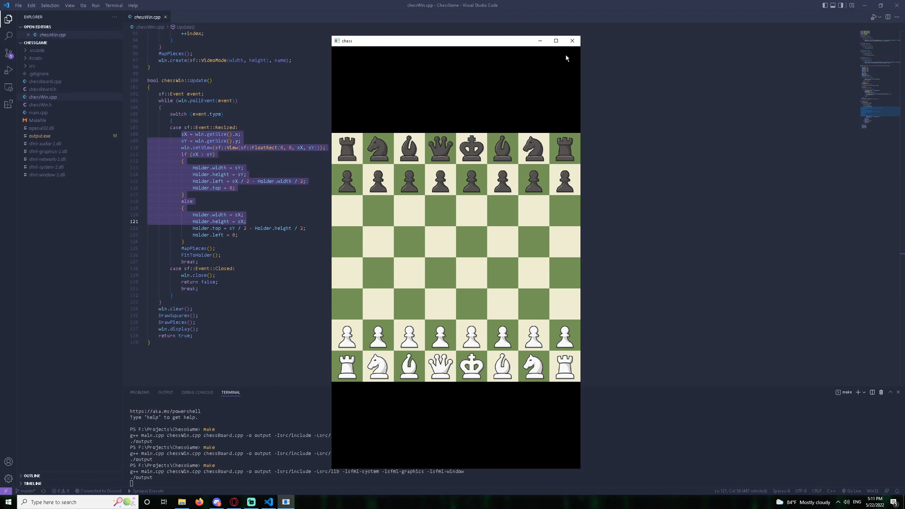
{"action": "left_click", "coordinate": [573, 40]}
{"action": "left_click", "coordinate": [199, 195]}
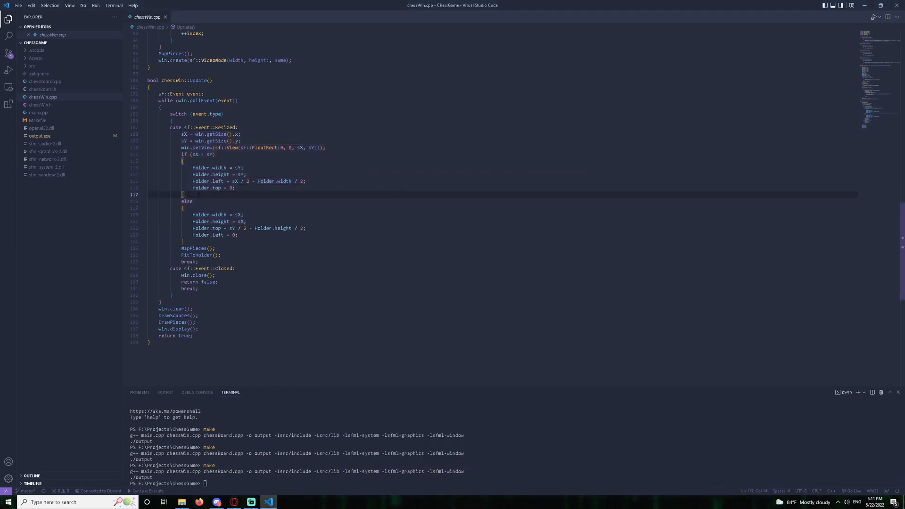
{"action": "left_click_drag", "start_coordinate": [181, 249], "coordinate": [223, 256]}
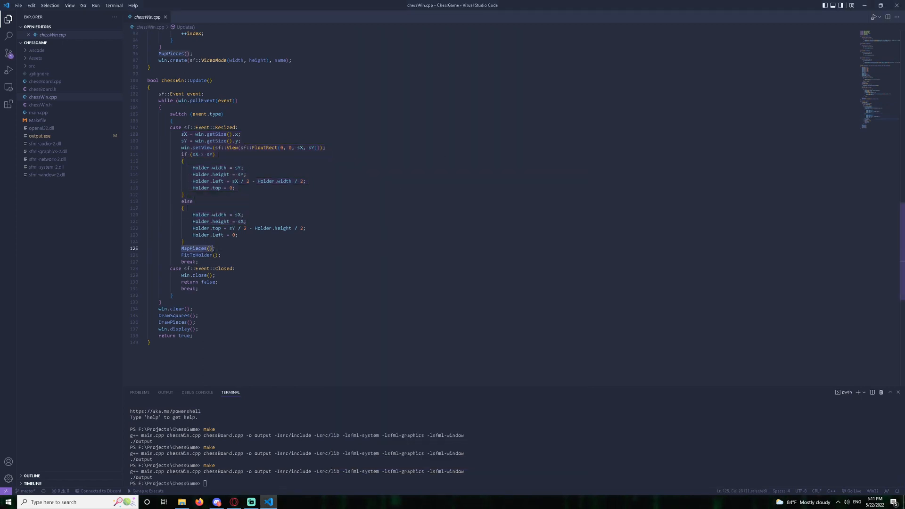
{"action": "key", "text": "Right"}
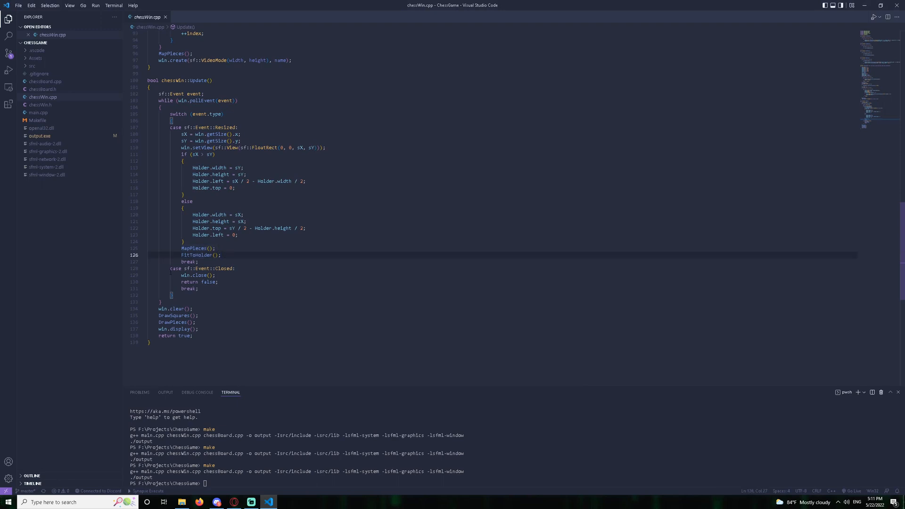
{"action": "left_click_drag", "start_coordinate": [170, 269], "coordinate": [199, 289]}
{"action": "left_click", "coordinate": [200, 289]}
{"action": "left_click_drag", "start_coordinate": [158, 308], "coordinate": [193, 336]}
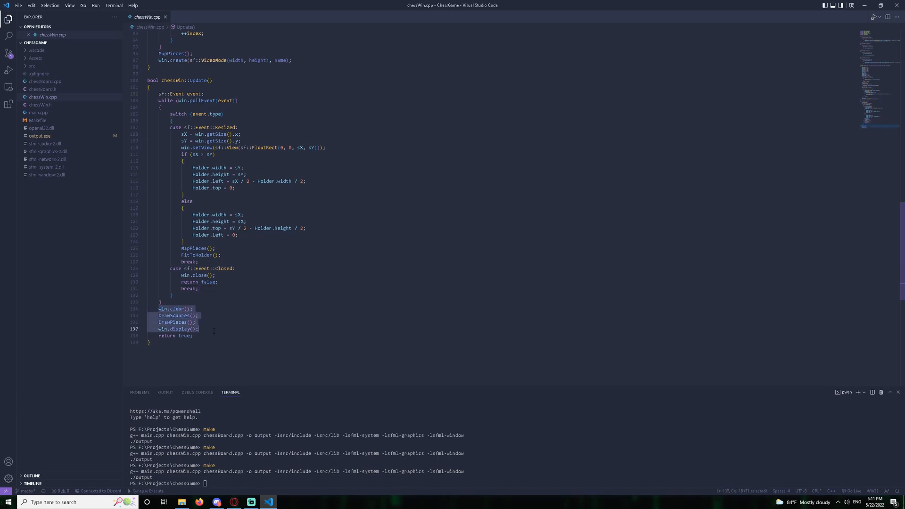
{"action": "left_click", "coordinate": [213, 339]}
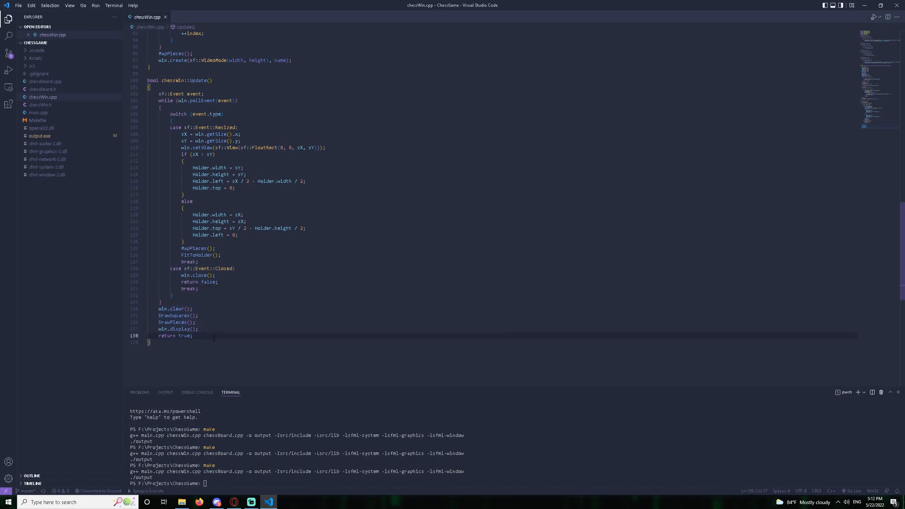
{"action": "scroll", "coordinate": [214, 339], "scroll_direction": "up", "scroll_amount": 10}
{"action": "scroll", "coordinate": [240, 312], "scroll_direction": "up", "scroll_amount": 10}
{"action": "scroll", "coordinate": [262, 284], "scroll_direction": "up", "scroll_amount": 10}
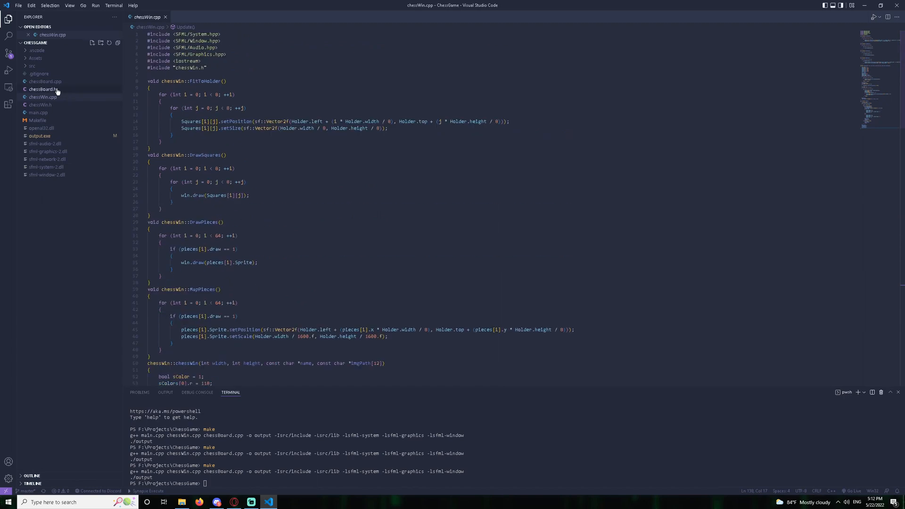
Open main.cpp showing the defaultTheme piece image paths and main loop
{"action": "left_click", "coordinate": [68, 113]}
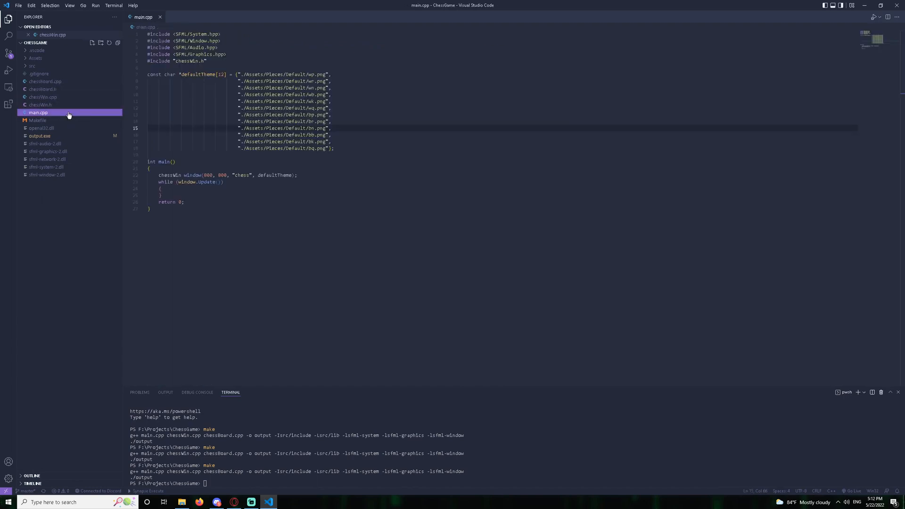